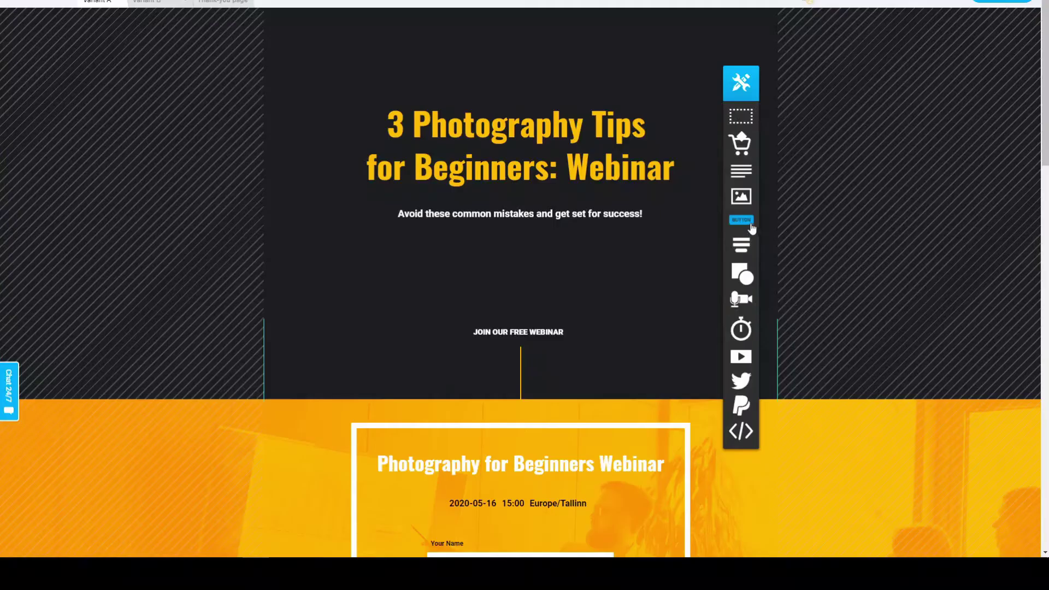
- Add a button to Section 1 and recolour its label text, then confirm the 5-minute and 1-hour reminders
{"action": "left_click_drag", "start_coordinate": [741, 219], "coordinate": [518, 267]}
{"action": "double_click", "coordinate": [517, 269]}
{"action": "left_click", "coordinate": [494, 231]}
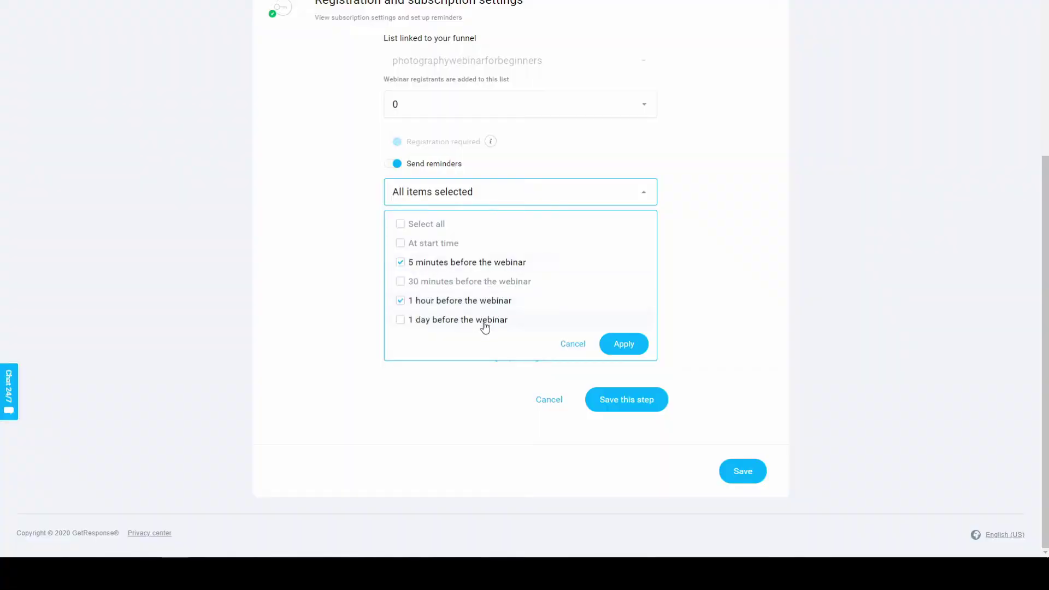
{"action": "left_click", "coordinate": [624, 344]}
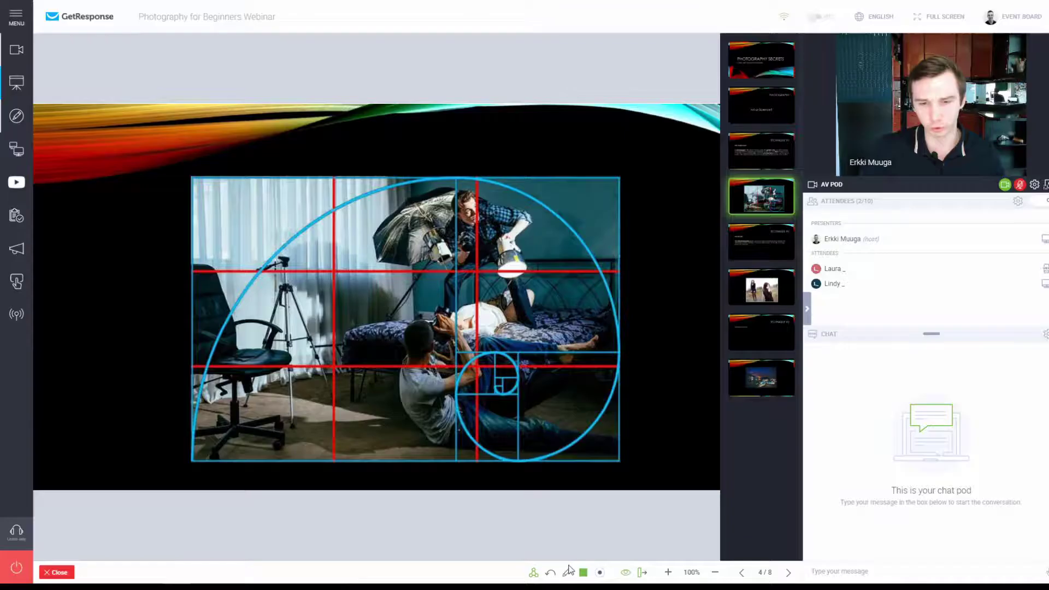
{"action": "left_click", "coordinate": [567, 572]}
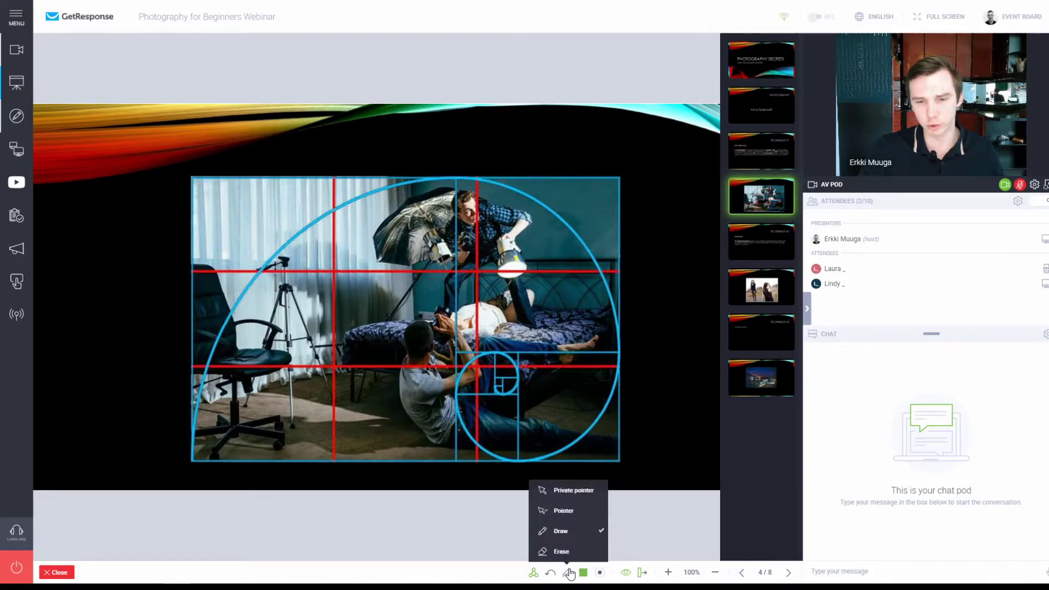
- Choose freehand drawing to annotate the presented slide
{"action": "left_click", "coordinate": [563, 453]}
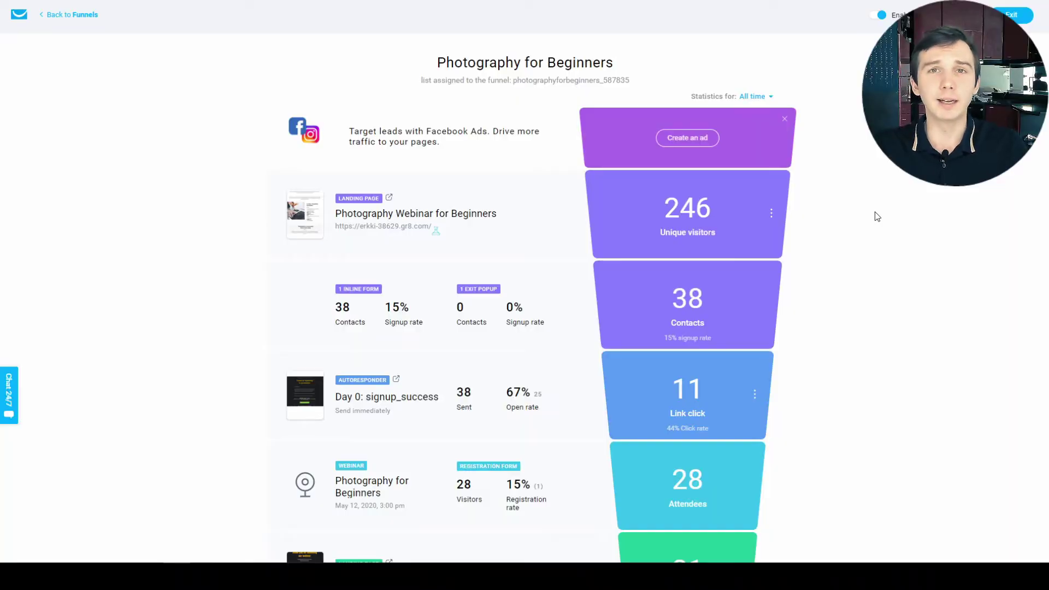
- Scroll through the Photography for Beginners funnel stages down to the thank-you page
{"action": "scroll", "coordinate": [858, 187], "scroll_direction": "down", "scroll_amount": 2}
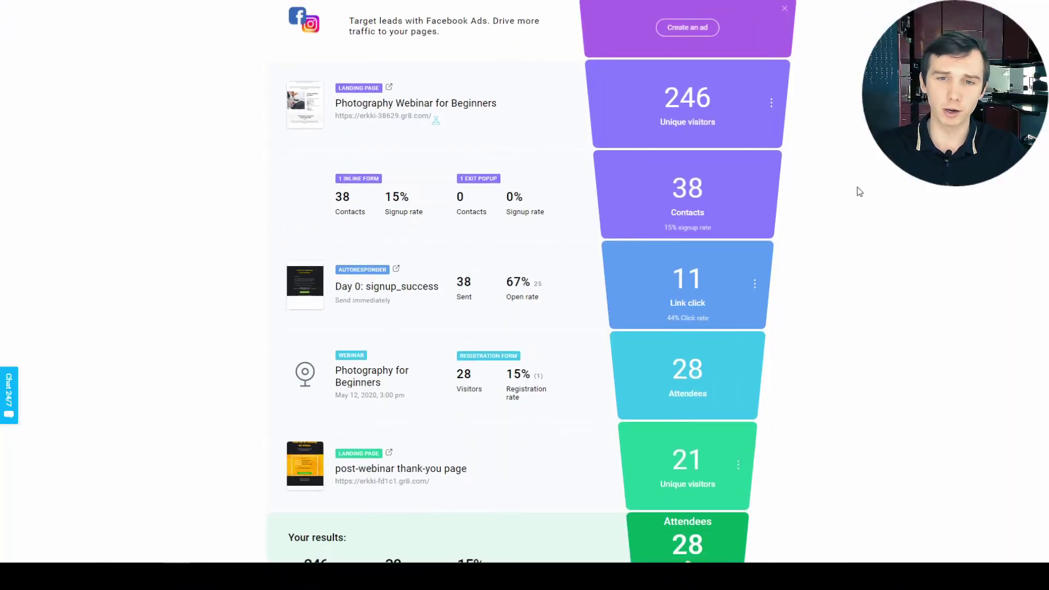
{"action": "scroll", "coordinate": [877, 304], "scroll_direction": "down", "scroll_amount": 2}
{"action": "scroll", "coordinate": [877, 307], "scroll_direction": "up", "scroll_amount": 4}
{"action": "scroll", "coordinate": [877, 284], "scroll_direction": "down", "scroll_amount": 2}
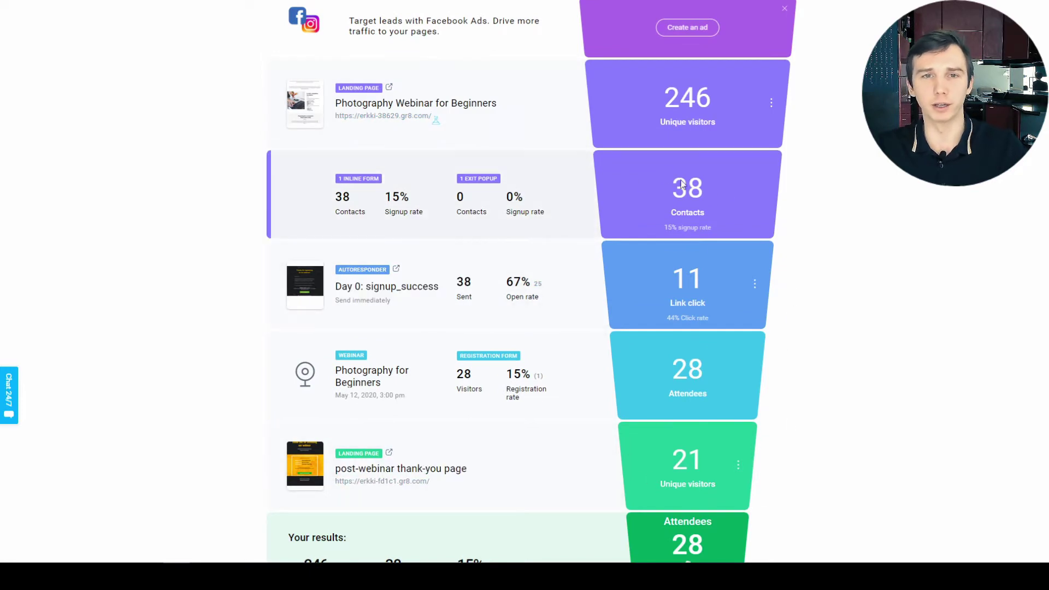
{"action": "scroll", "coordinate": [751, 213], "scroll_direction": "down", "scroll_amount": 1}
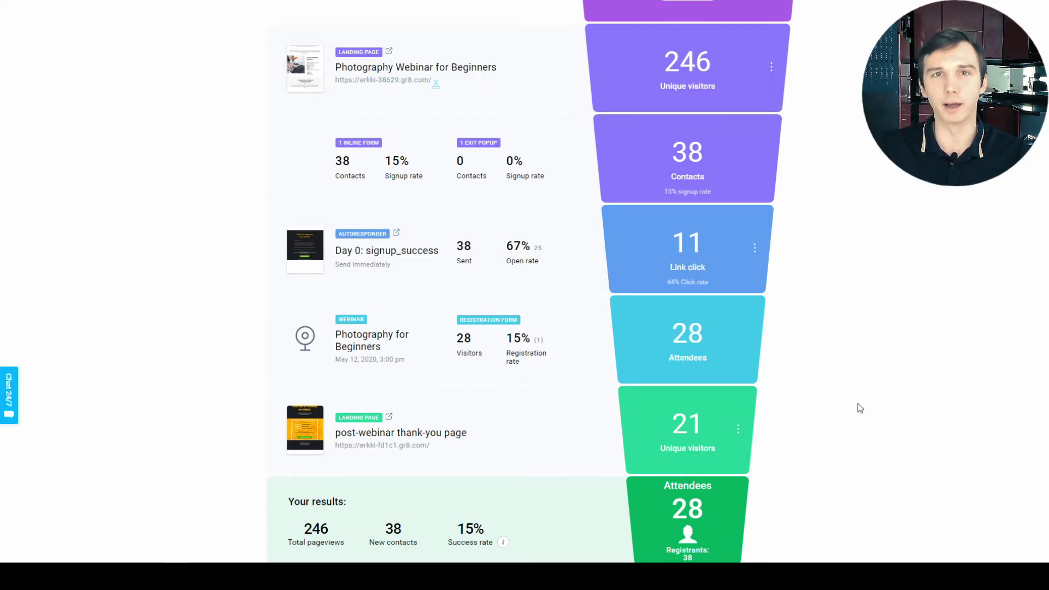
{"action": "mouse_move", "coordinate": [741, 436]}
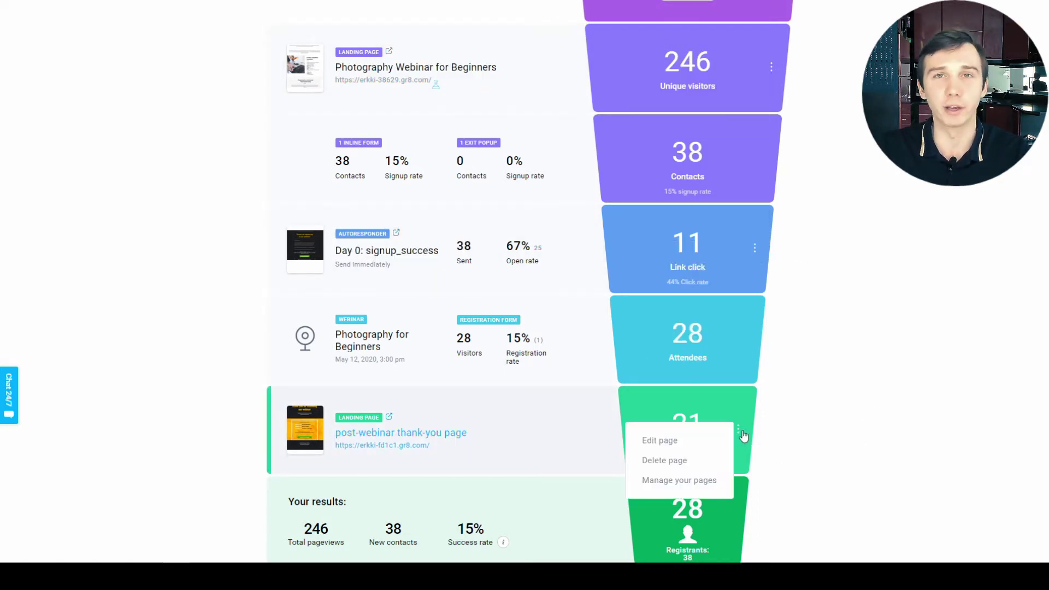
{"action": "scroll", "coordinate": [844, 398], "scroll_direction": "down", "scroll_amount": 1}
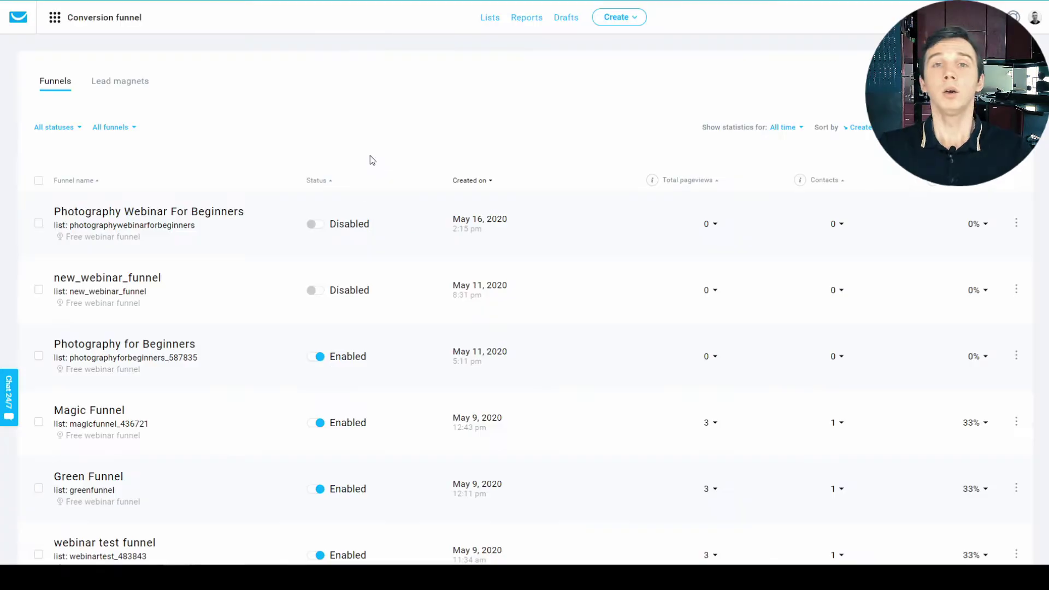
- In Webinars, filter the list to include photographywebinarforbeginners so the May 16, 2020 webinar shows
{"action": "left_click", "coordinate": [101, 22]}
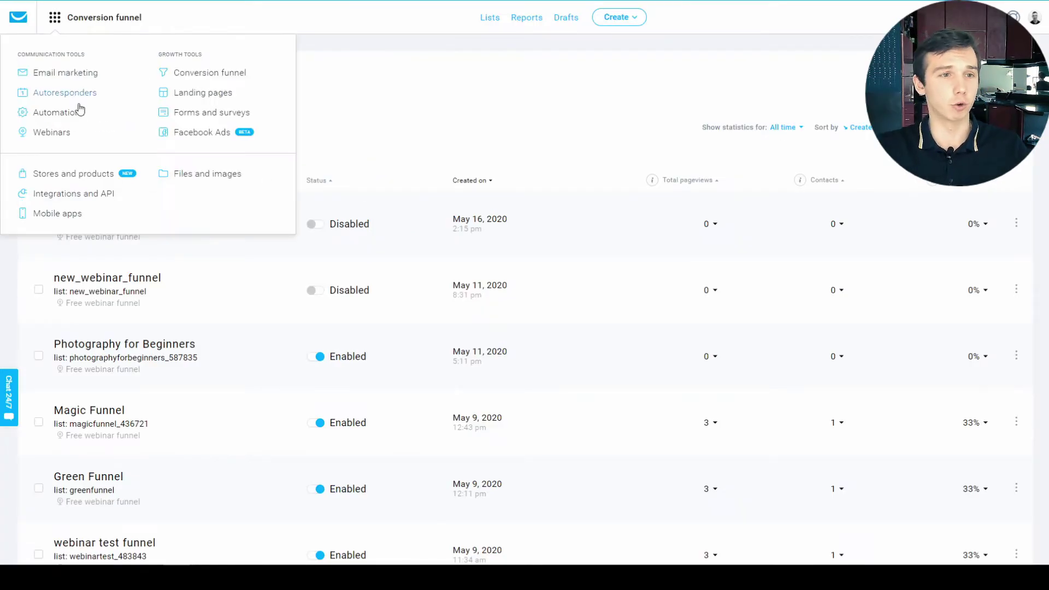
{"action": "left_click", "coordinate": [66, 132]}
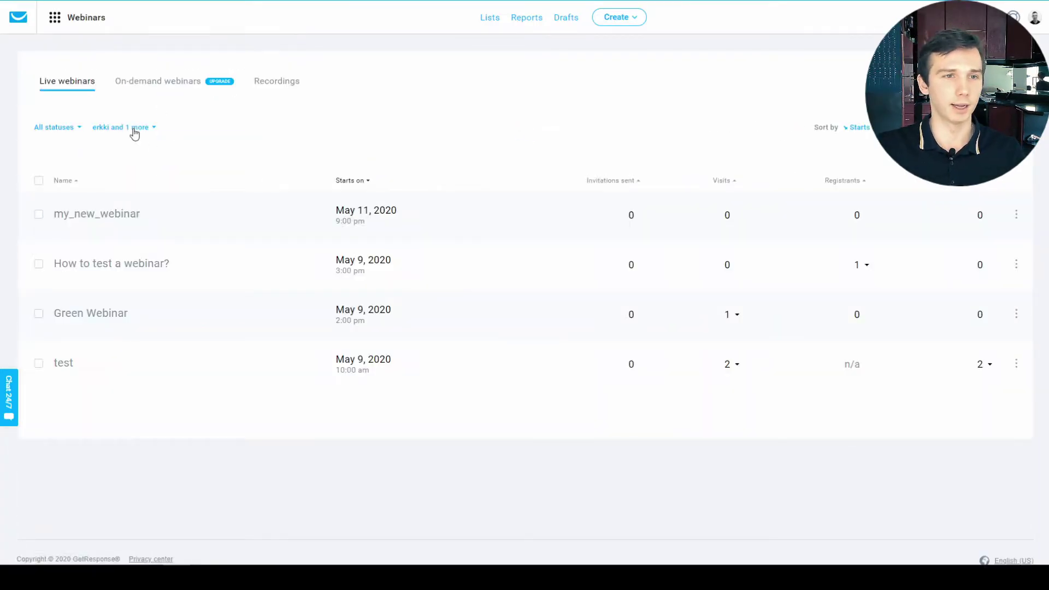
{"action": "left_click", "coordinate": [134, 130]}
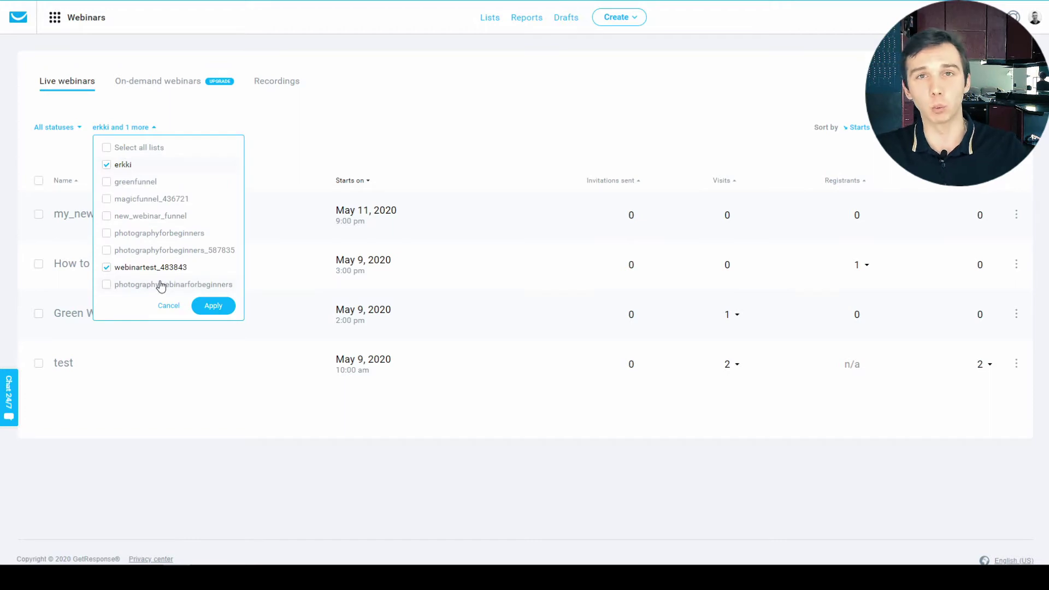
{"action": "left_click", "coordinate": [212, 306]}
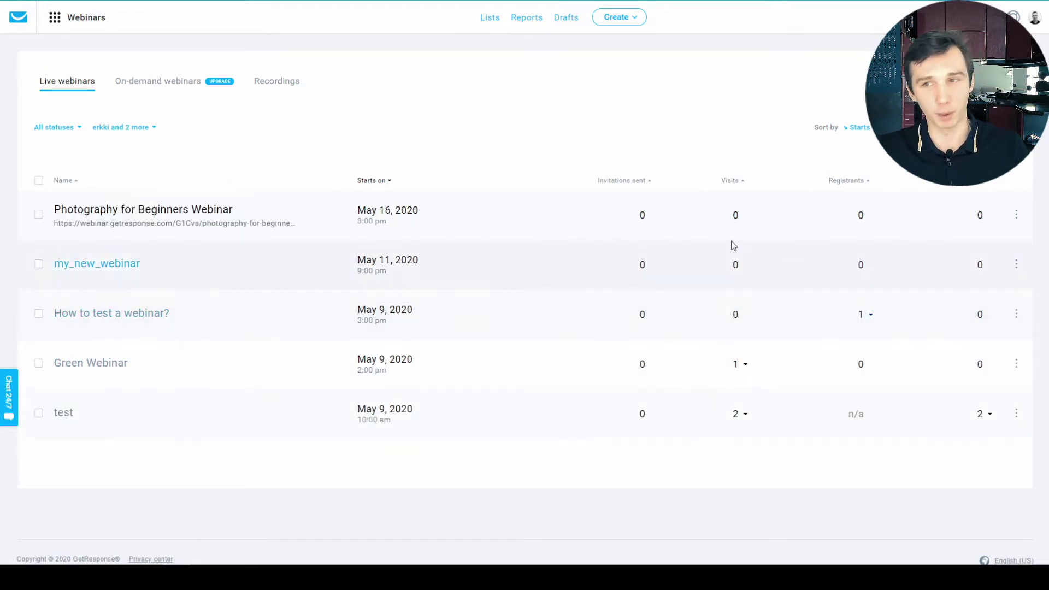
{"action": "left_click", "coordinate": [1017, 216]}
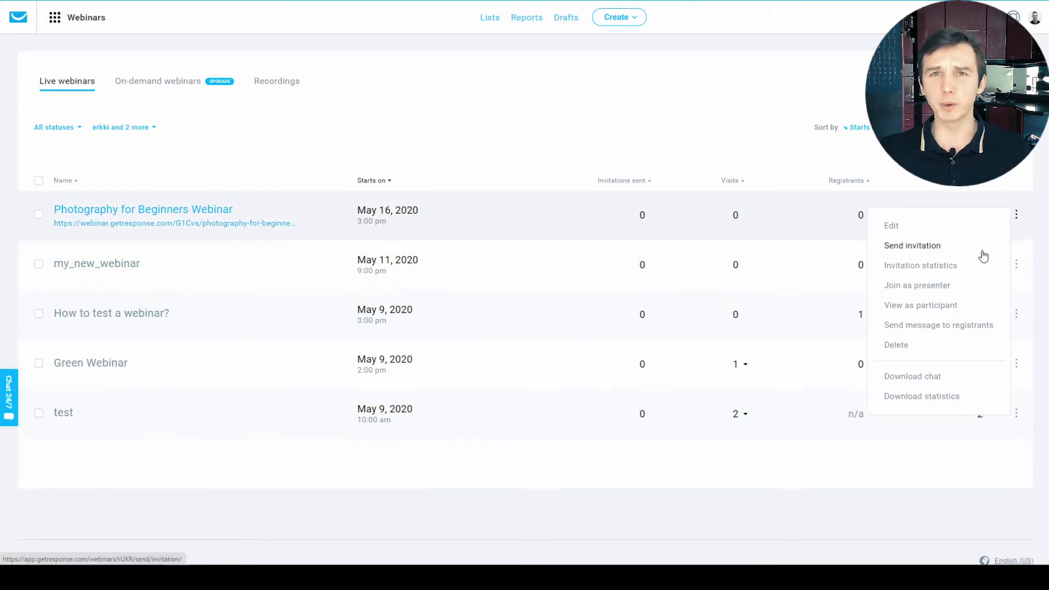
{"action": "left_click", "coordinate": [158, 131]}
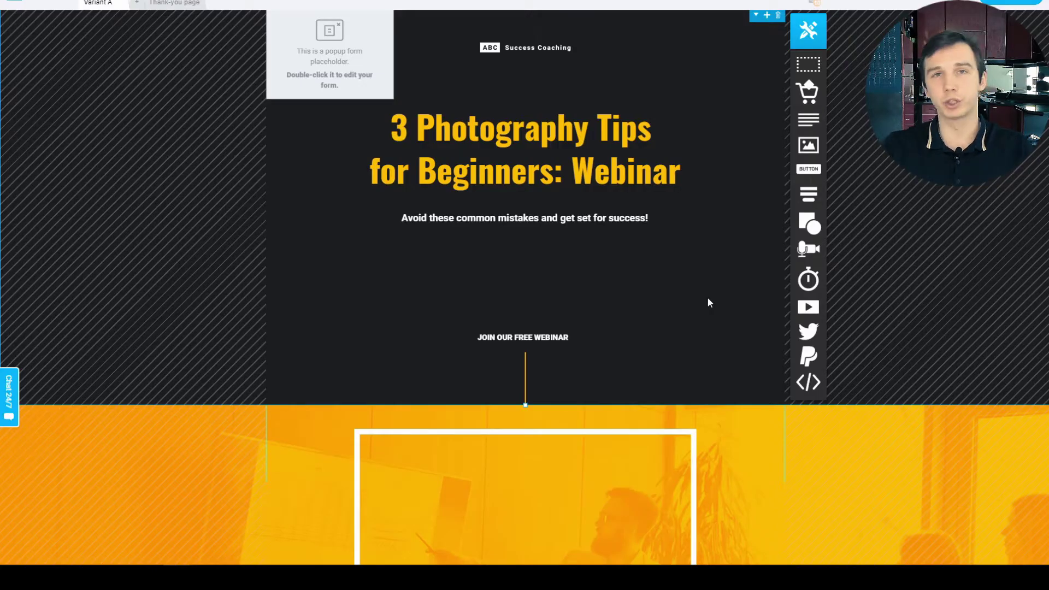
- Place the webinar registration form inside the framed box of the orange section
{"action": "double_click", "coordinate": [566, 159]}
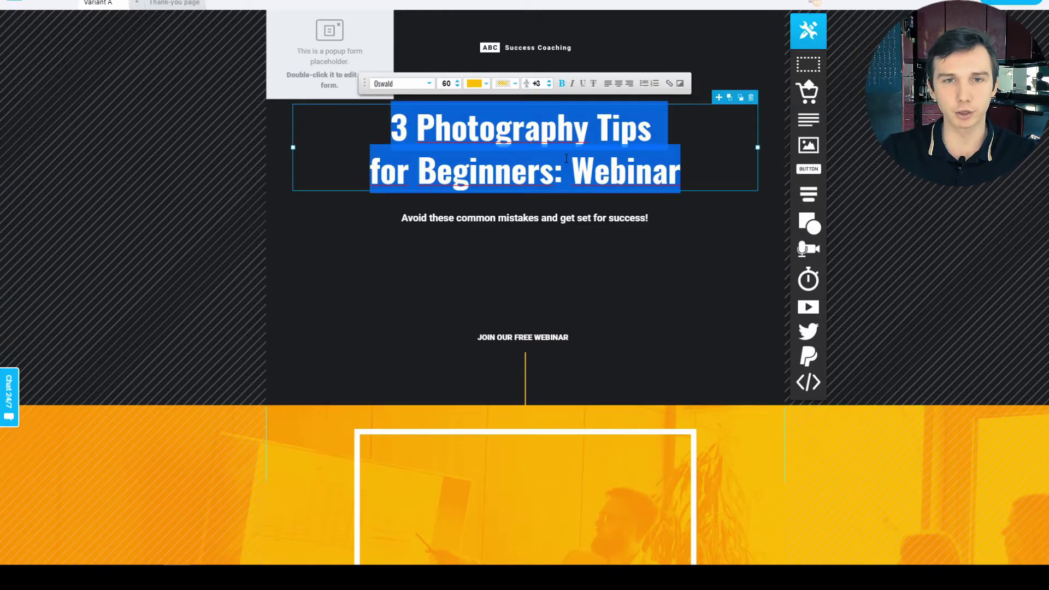
{"action": "left_click", "coordinate": [692, 247]}
{"action": "scroll", "coordinate": [693, 247], "scroll_direction": "down", "scroll_amount": 5}
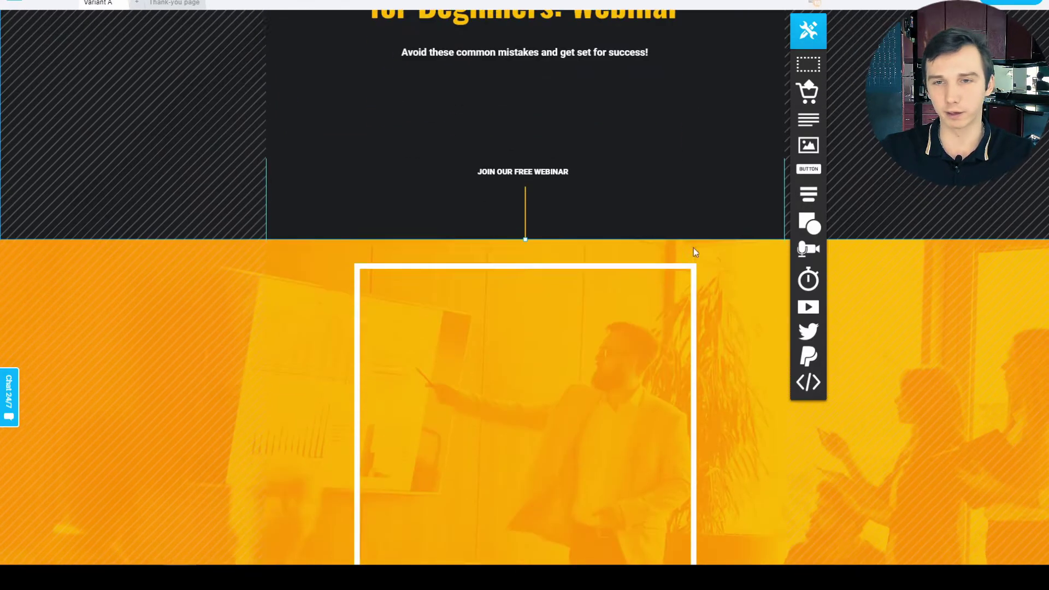
{"action": "scroll", "coordinate": [693, 249], "scroll_direction": "down", "scroll_amount": 2}
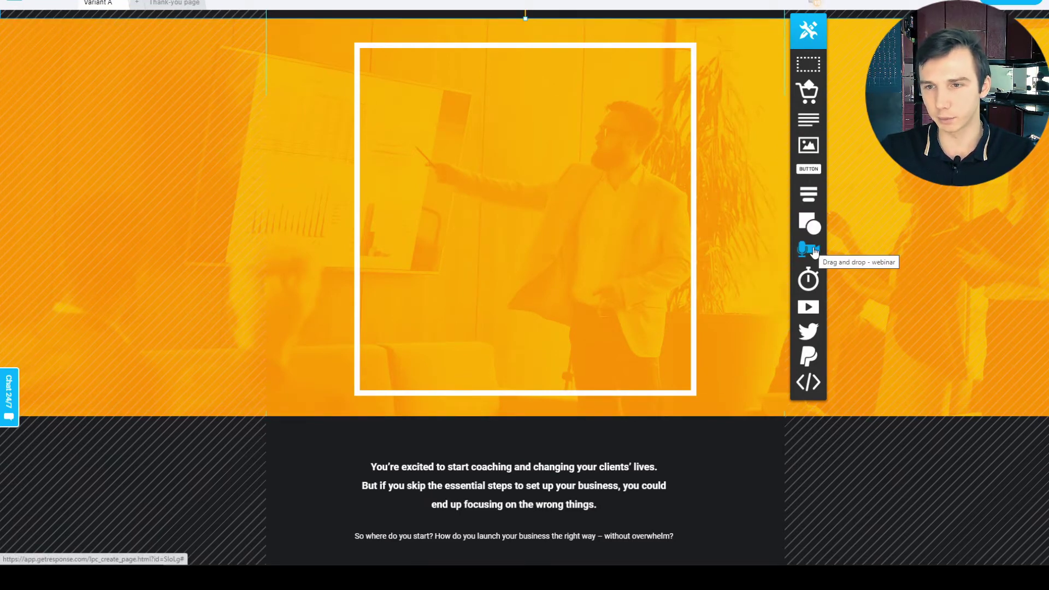
{"action": "left_click_drag", "start_coordinate": [813, 250], "coordinate": [526, 151]}
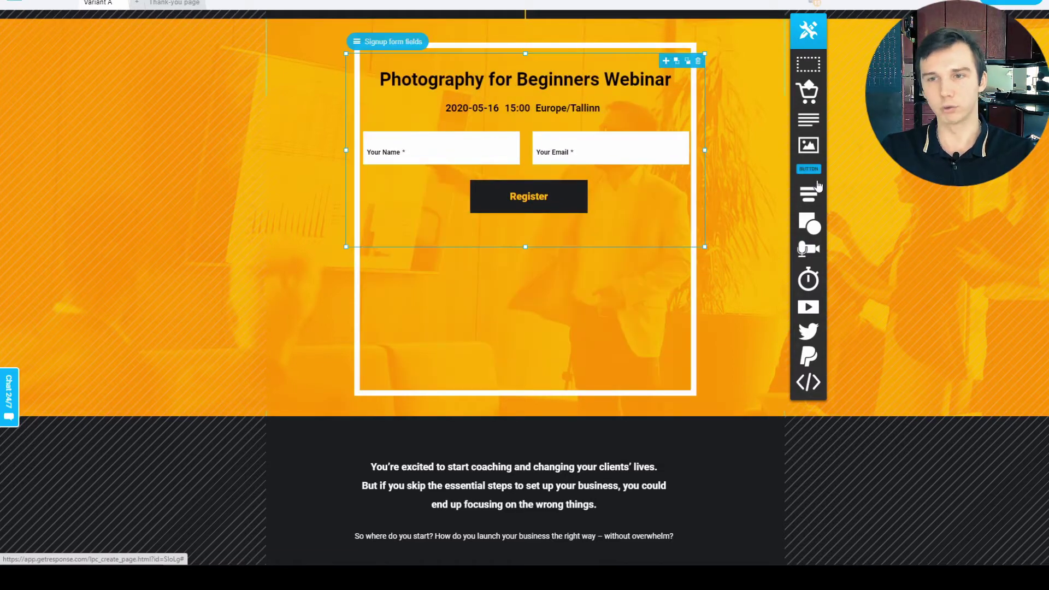
- Add a countdown timer below the form and check the page's mobile layout
{"action": "left_click_drag", "start_coordinate": [810, 284], "coordinate": [523, 317]}
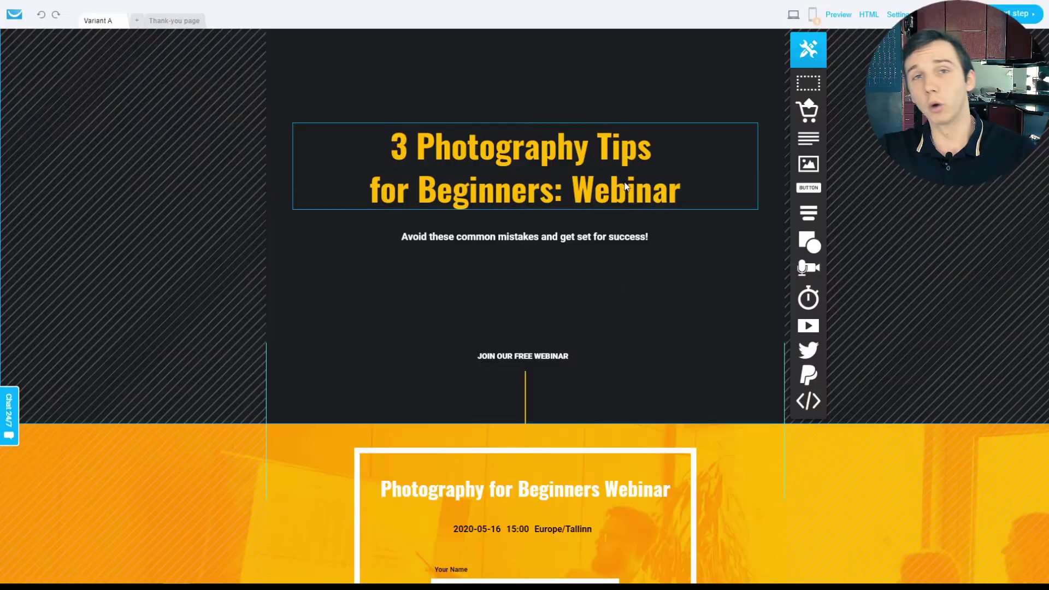
{"action": "left_click", "coordinate": [813, 15]}
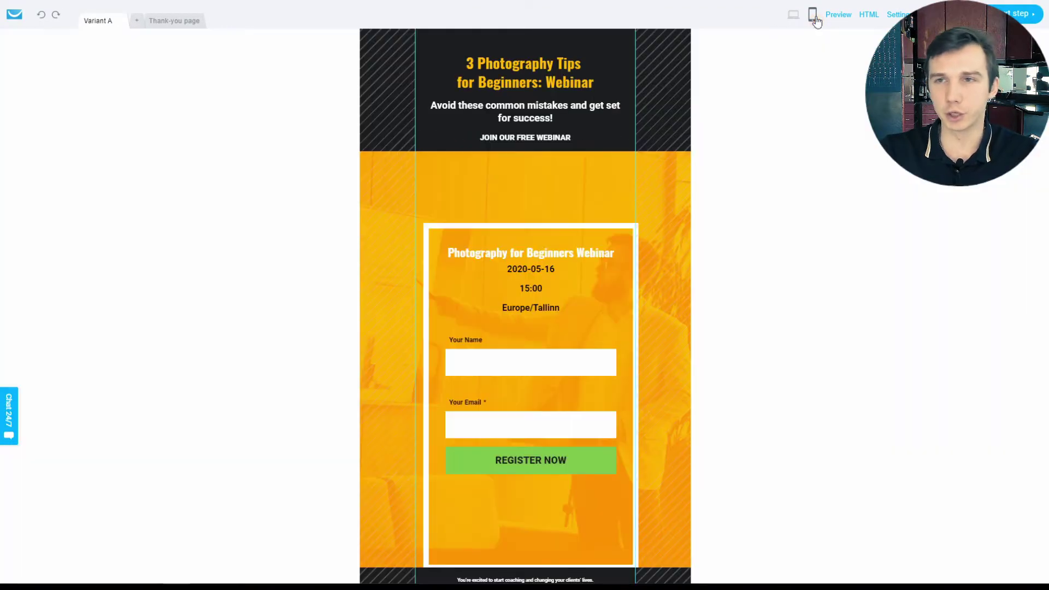
{"action": "scroll", "coordinate": [592, 186], "scroll_direction": "down", "scroll_amount": 5}
{"action": "scroll", "coordinate": [592, 186], "scroll_direction": "up", "scroll_amount": 5}
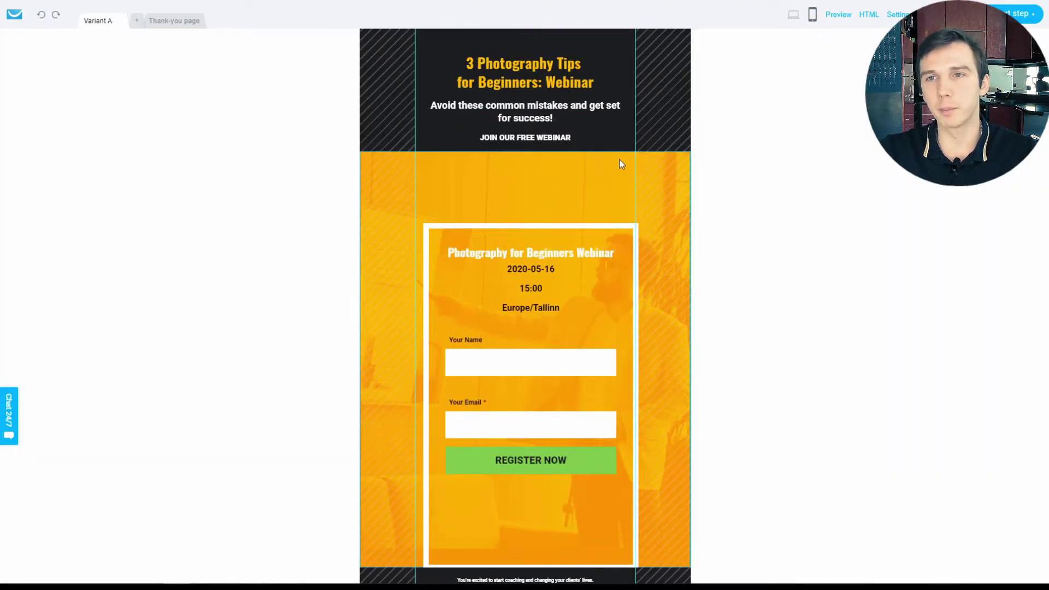
{"action": "left_click", "coordinate": [794, 15]}
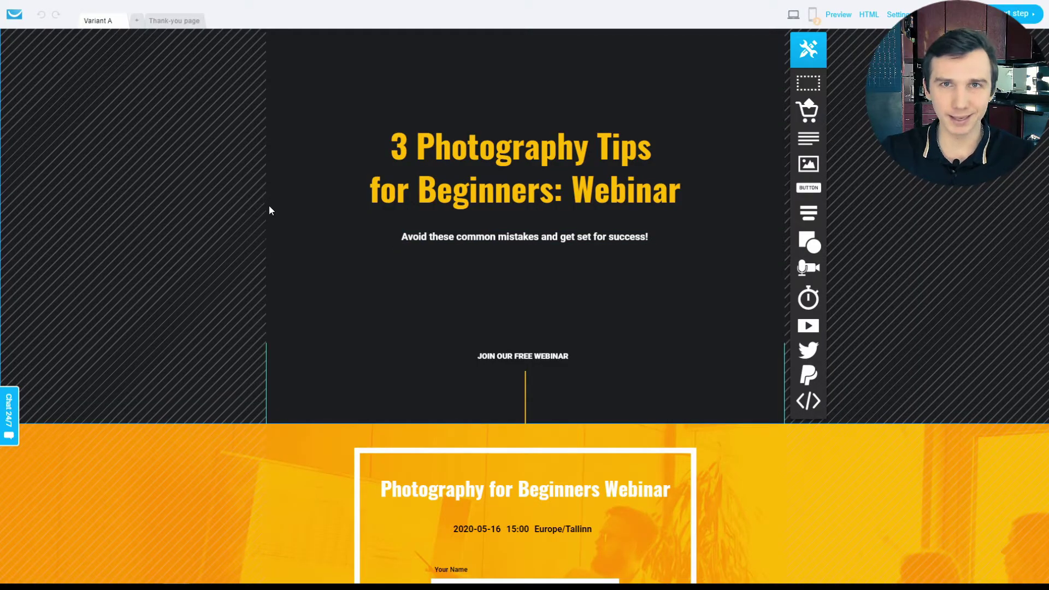
- Add Variant B of the landing page and scroll through its content
{"action": "left_click", "coordinate": [138, 23]}
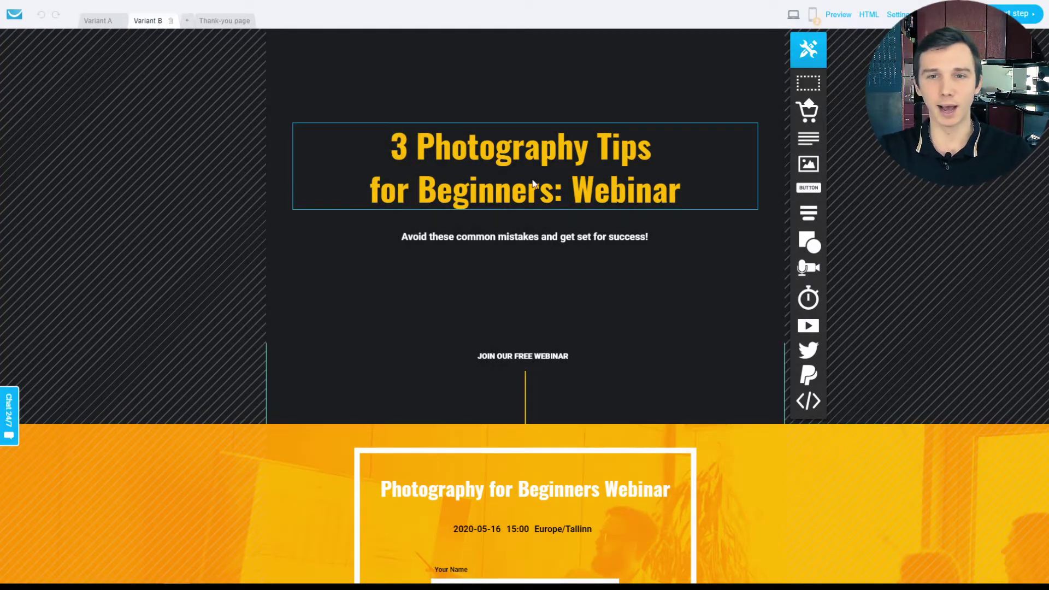
{"action": "scroll", "coordinate": [523, 170], "scroll_direction": "down", "scroll_amount": 5}
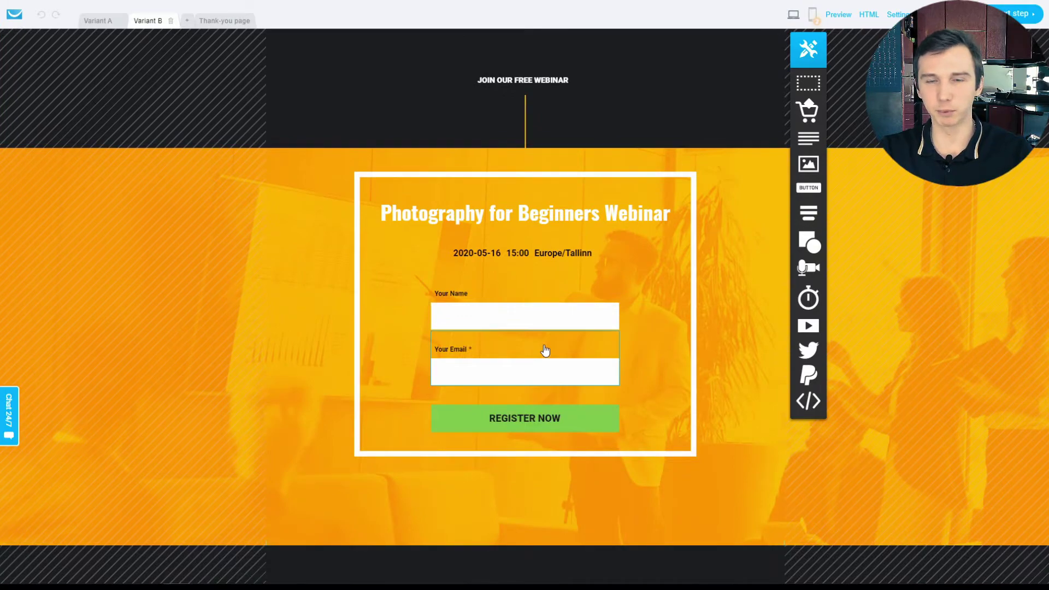
{"action": "scroll", "coordinate": [543, 350], "scroll_direction": "up", "scroll_amount": 5}
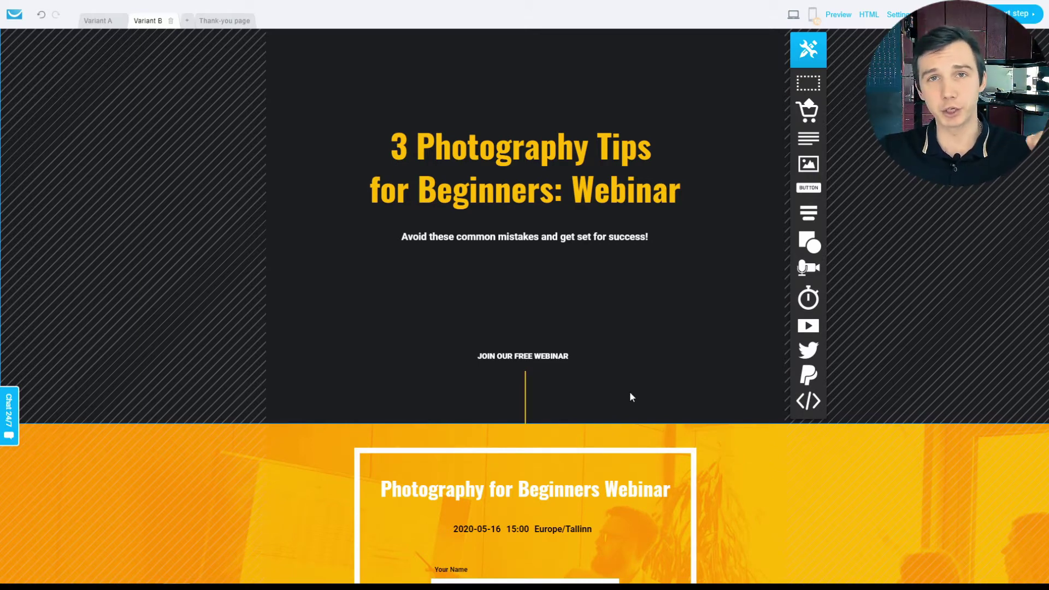
- Save a 'Don't leave just yet!' exit popup in Variant B's top section, then go to Webinars
{"action": "mouse_move", "coordinate": [809, 212]}
{"action": "left_click_drag", "start_coordinate": [770, 282], "coordinate": [330, 73]}
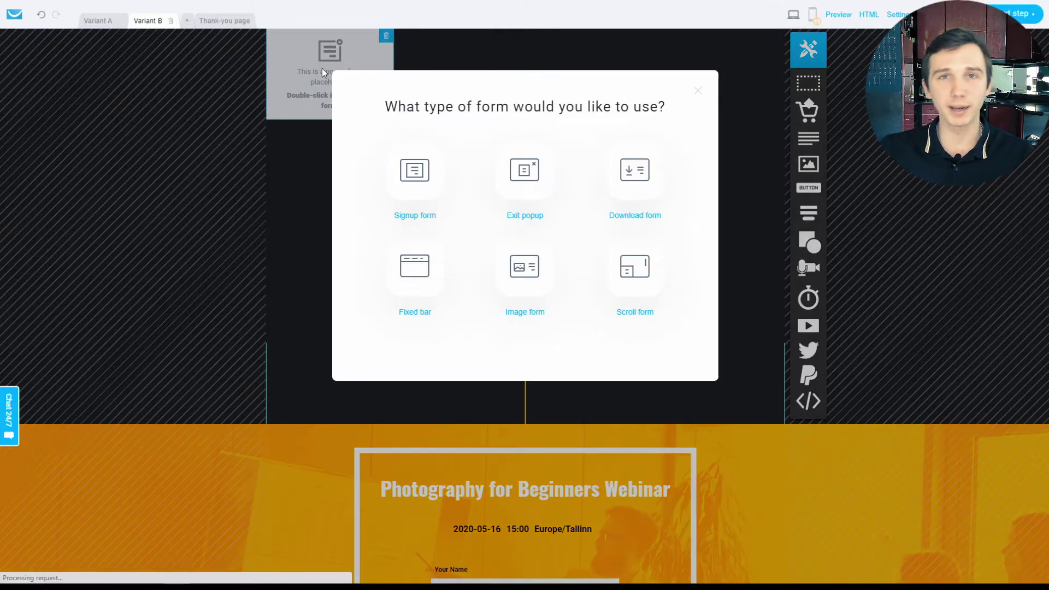
{"action": "left_click", "coordinate": [533, 174]}
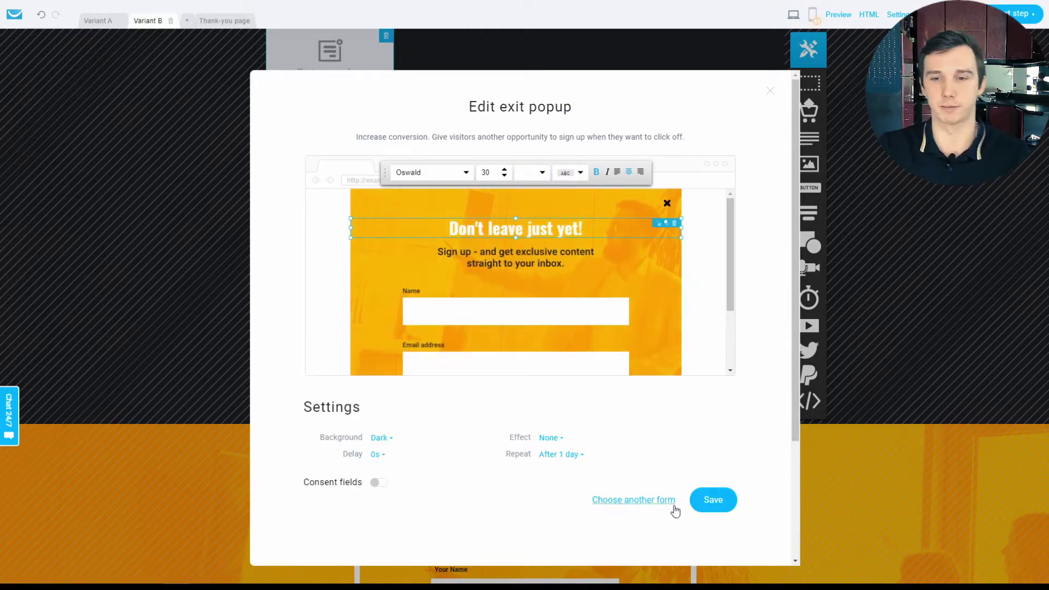
{"action": "left_click", "coordinate": [704, 500]}
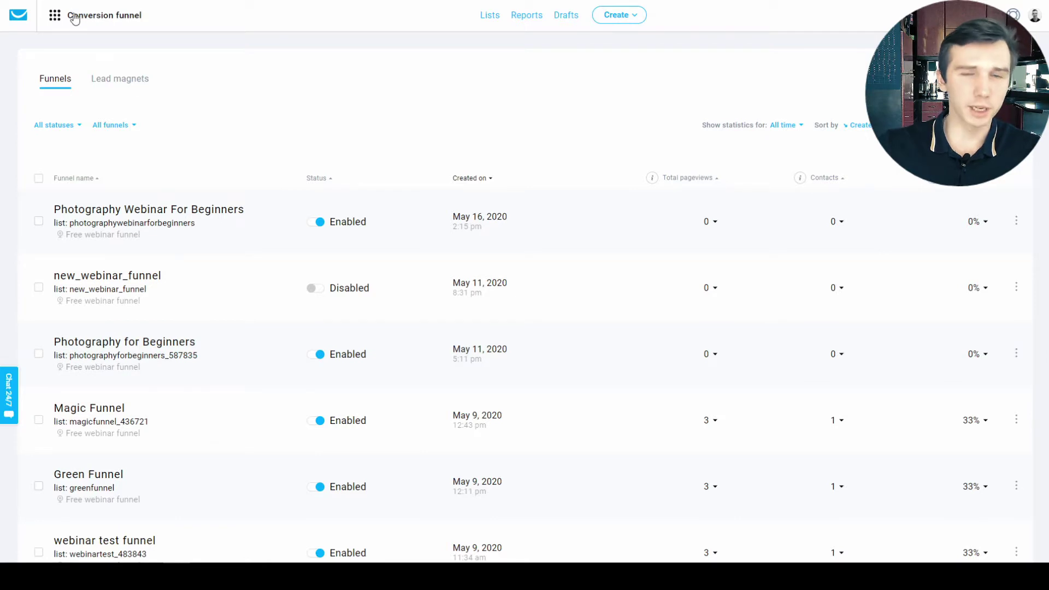
{"action": "left_click", "coordinate": [73, 18]}
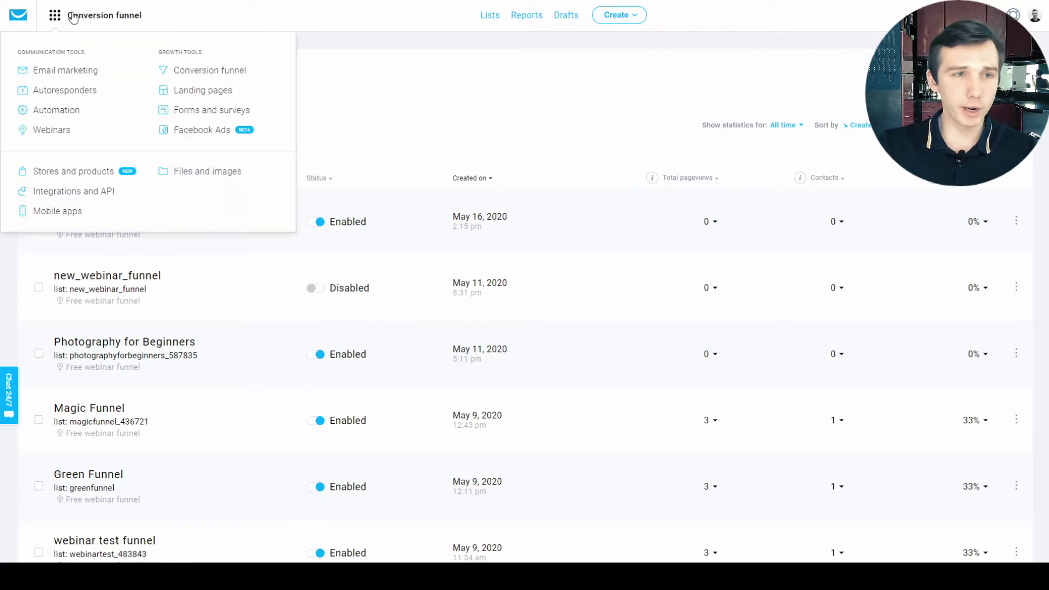
{"action": "left_click", "coordinate": [60, 130]}
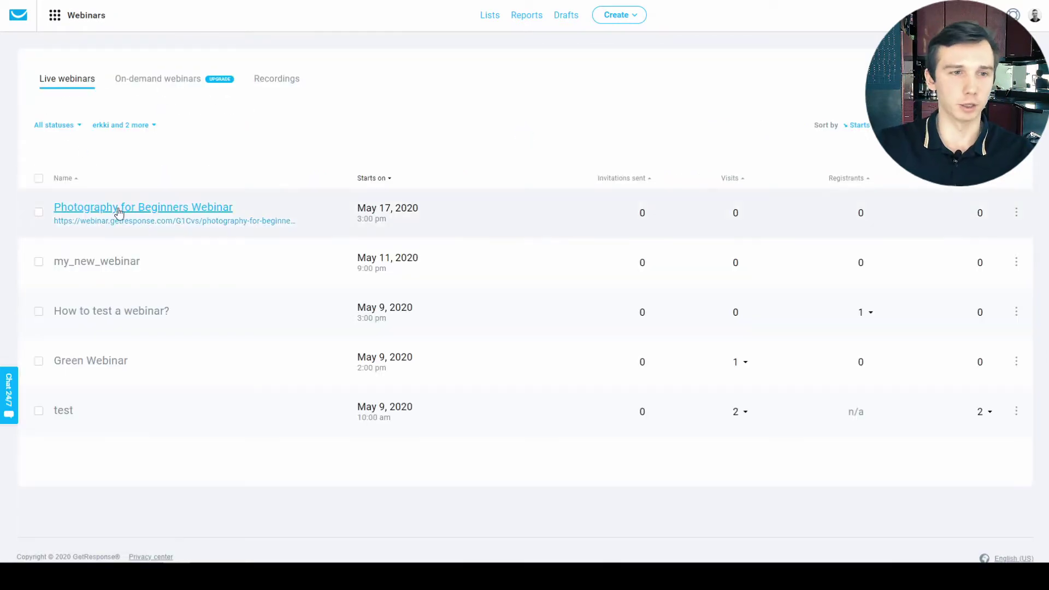
- Turn on reminders for the Photography for Beginners Webinar with every reminder time selected
{"action": "left_click", "coordinate": [118, 213]}
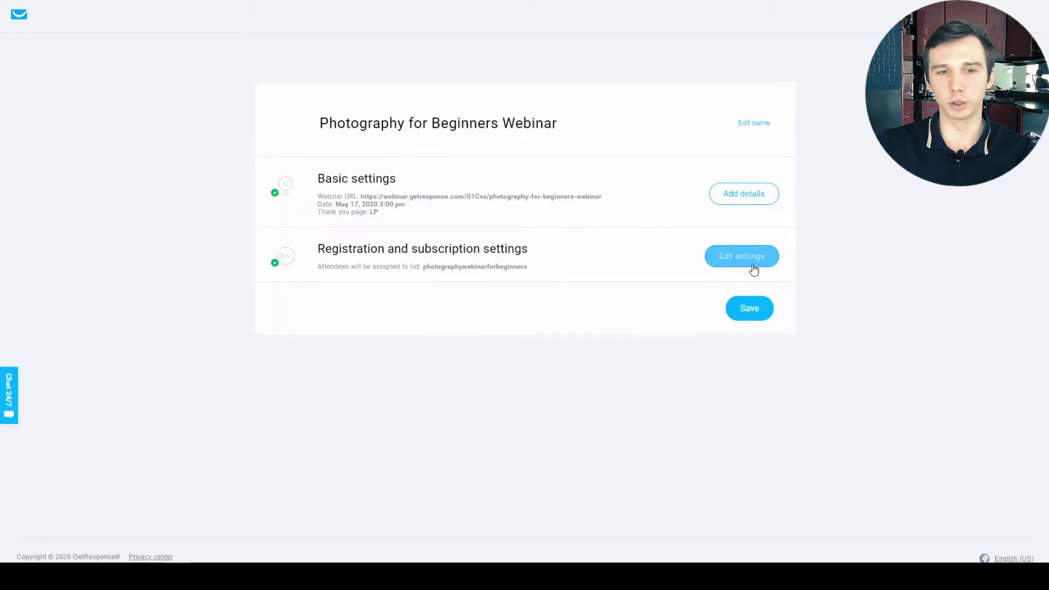
{"action": "left_click", "coordinate": [753, 266]}
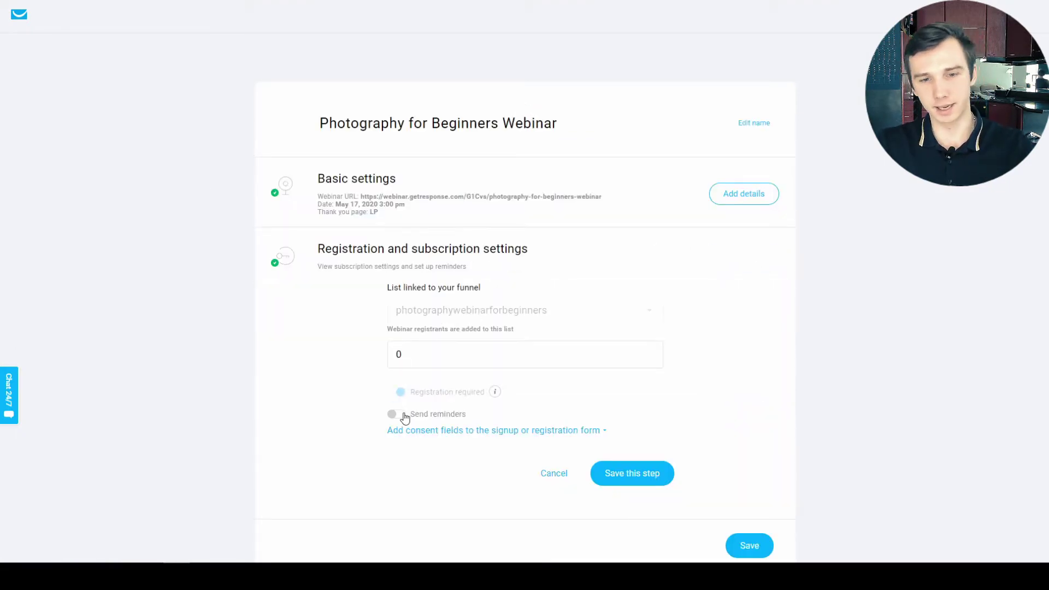
{"action": "left_click", "coordinate": [405, 417]}
{"action": "left_click", "coordinate": [450, 441]}
{"action": "scroll", "coordinate": [462, 402], "scroll_direction": "down", "scroll_amount": 2}
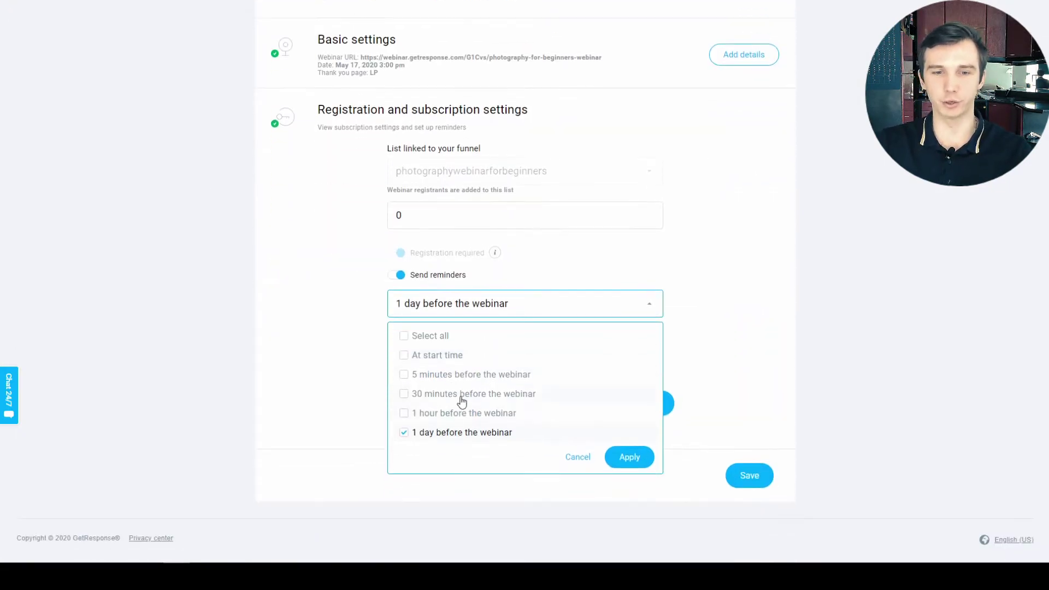
{"action": "left_click", "coordinate": [405, 337]}
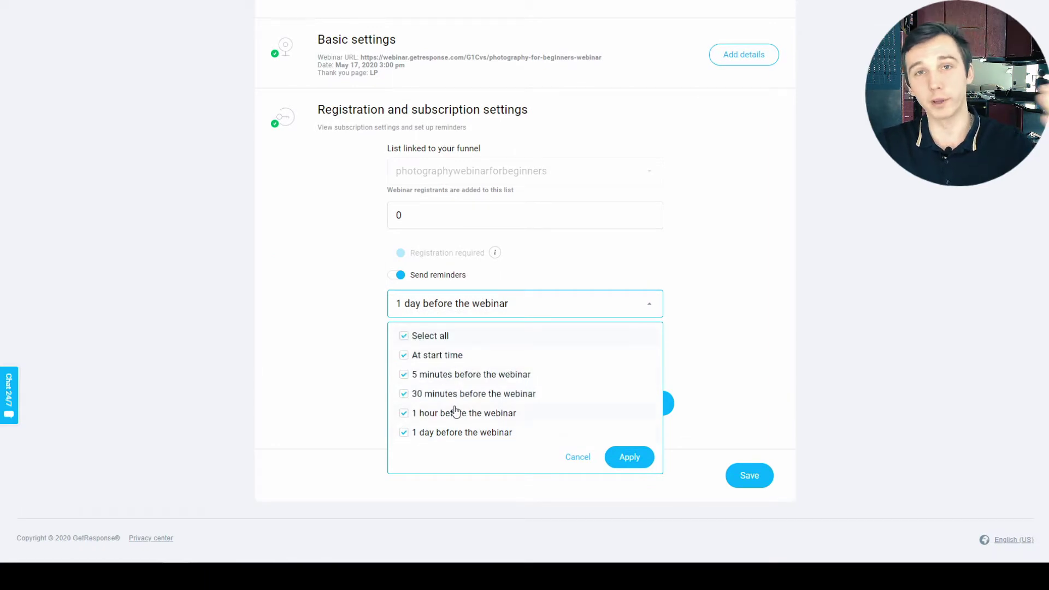
{"action": "left_click", "coordinate": [630, 468]}
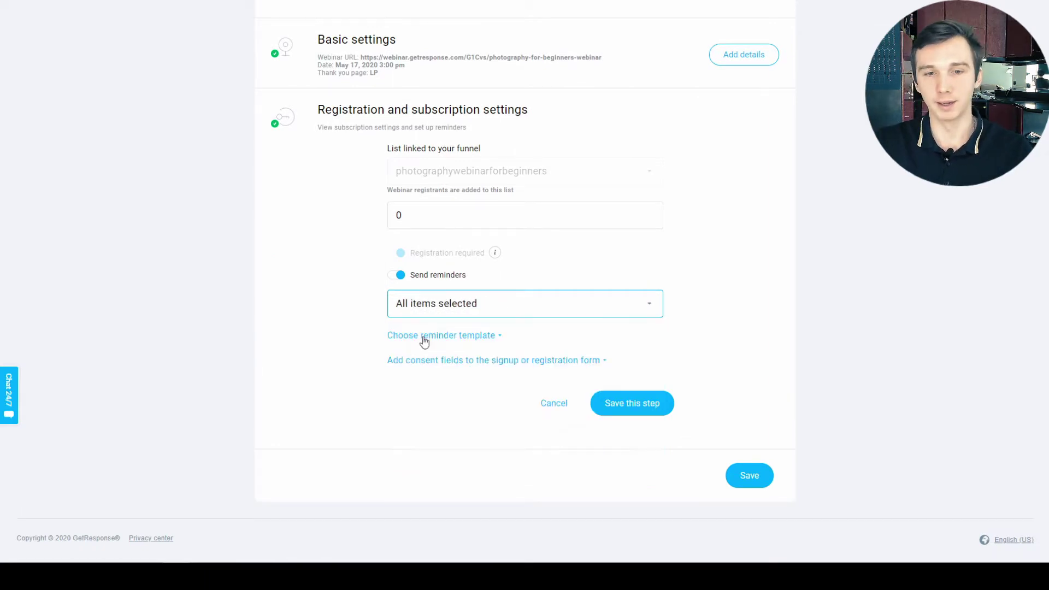
- Choose Template 2 as the reminder template
{"action": "left_click", "coordinate": [422, 335]}
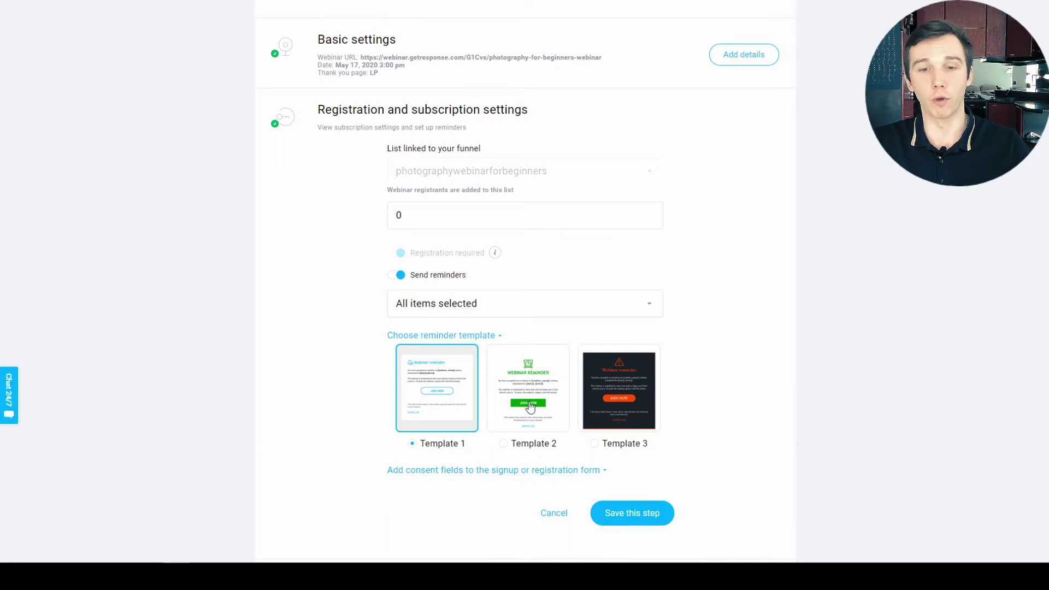
{"action": "left_click", "coordinate": [530, 406]}
{"action": "left_click", "coordinate": [626, 384]}
{"action": "left_click", "coordinate": [509, 397]}
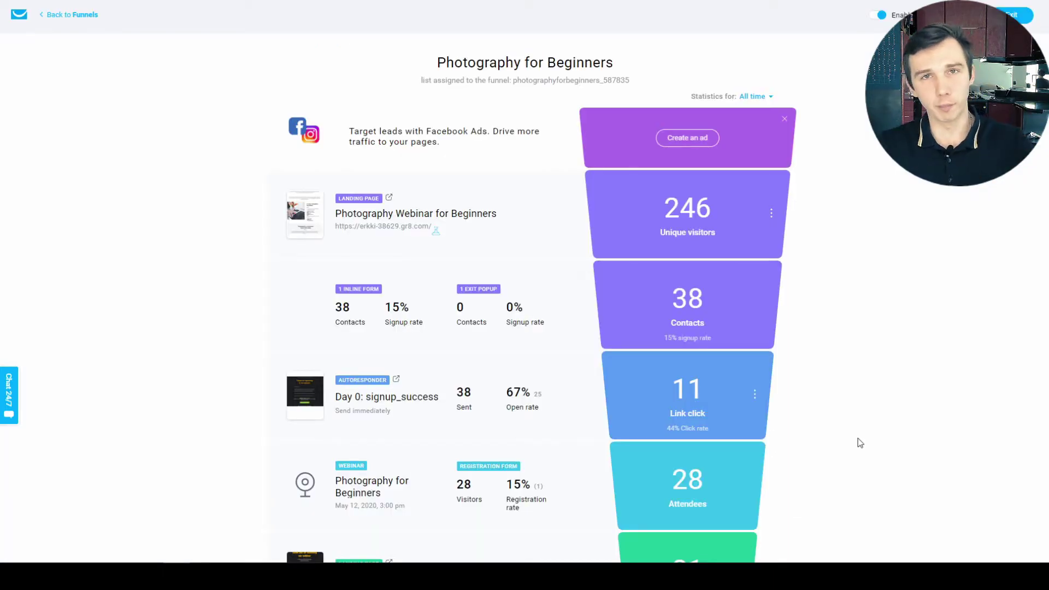
- Edit the Day 0 signup_success email from the funnel's autoresponder card
{"action": "left_click", "coordinate": [759, 401]}
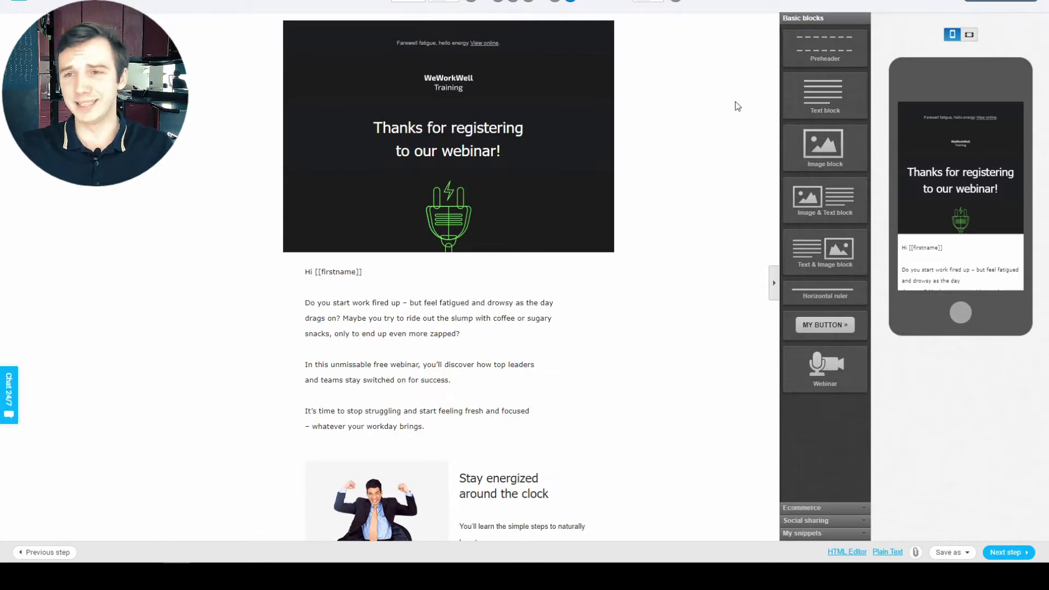
- Drop a Webinar block under the email header, keeping its text colour, and review the email
{"action": "left_click_drag", "start_coordinate": [828, 366], "coordinate": [492, 284]}
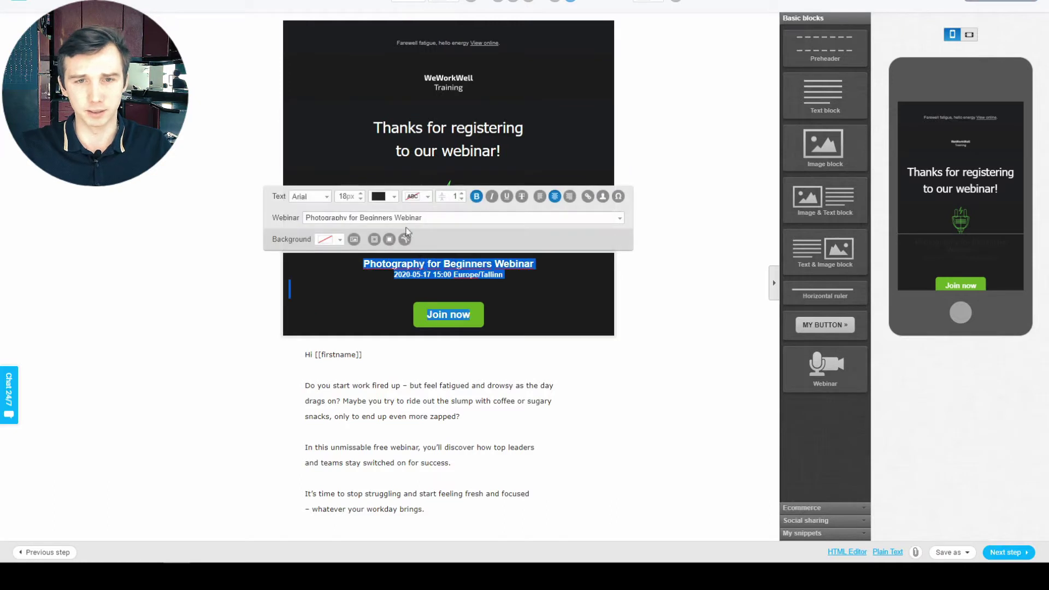
{"action": "left_click", "coordinate": [379, 196]}
{"action": "left_click", "coordinate": [379, 196]}
{"action": "left_click", "coordinate": [653, 299]}
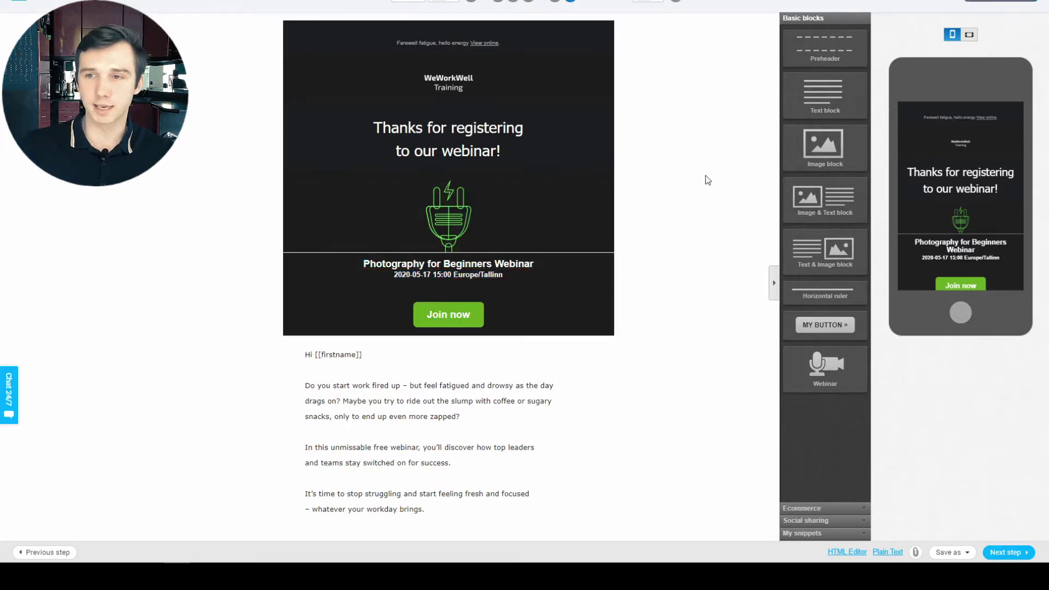
{"action": "scroll", "coordinate": [989, 235], "scroll_direction": "down", "scroll_amount": 3}
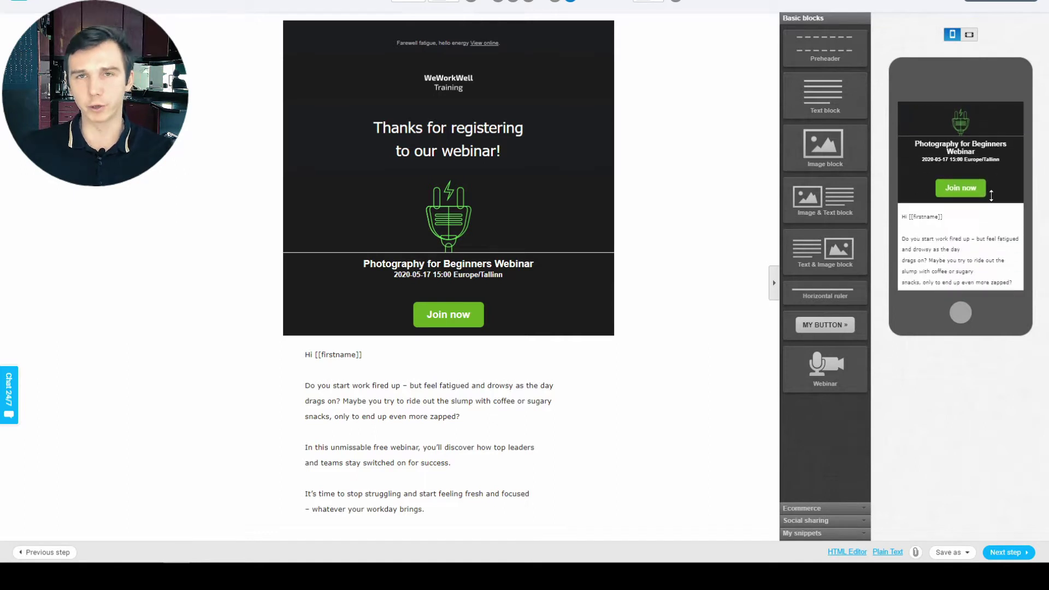
{"action": "scroll", "coordinate": [984, 230], "scroll_direction": "down", "scroll_amount": 2}
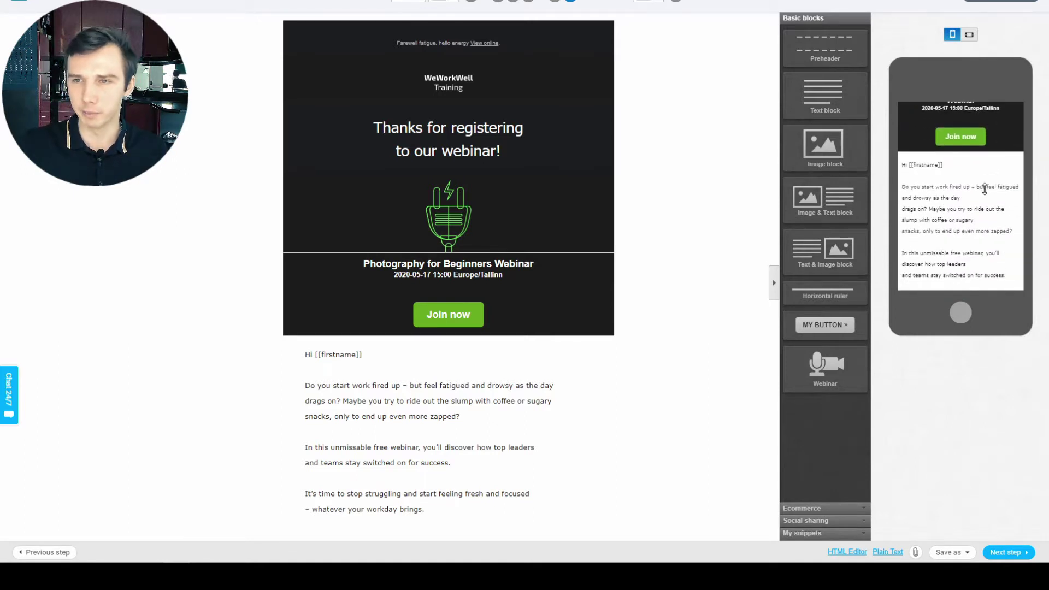
{"action": "scroll", "coordinate": [980, 212], "scroll_direction": "up", "scroll_amount": 4}
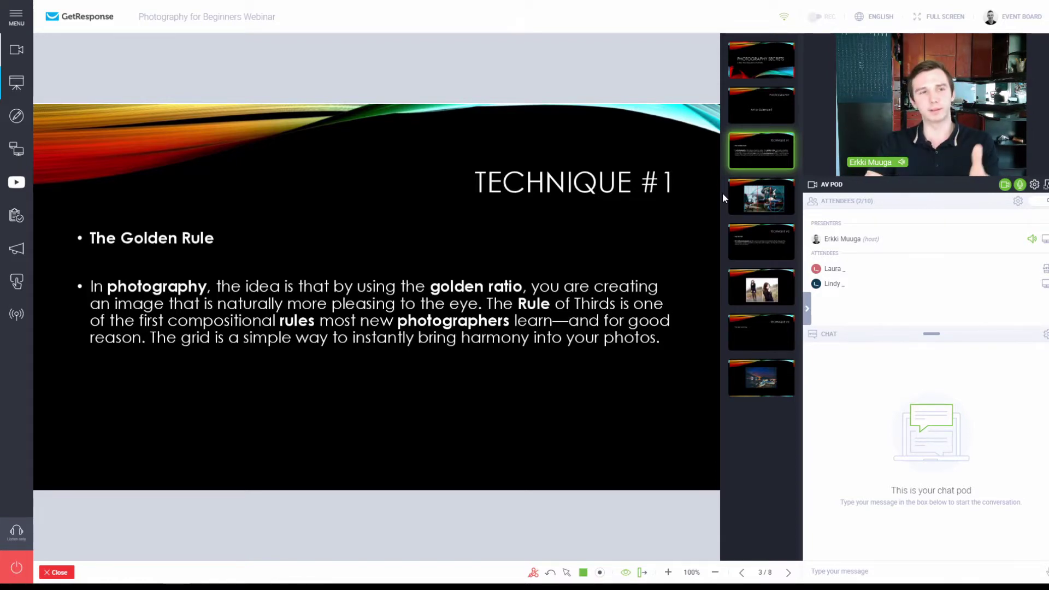
- Preview the webcam layout, return to the presentation and advance to the golden-ratio slide
{"action": "left_click", "coordinate": [13, 48]}
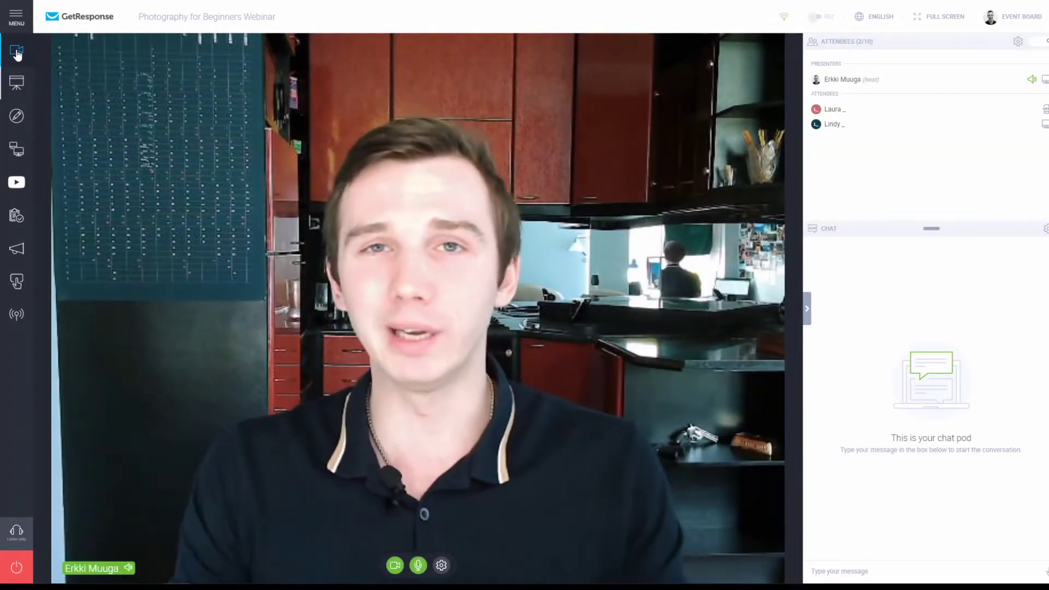
{"action": "left_click", "coordinate": [17, 83]}
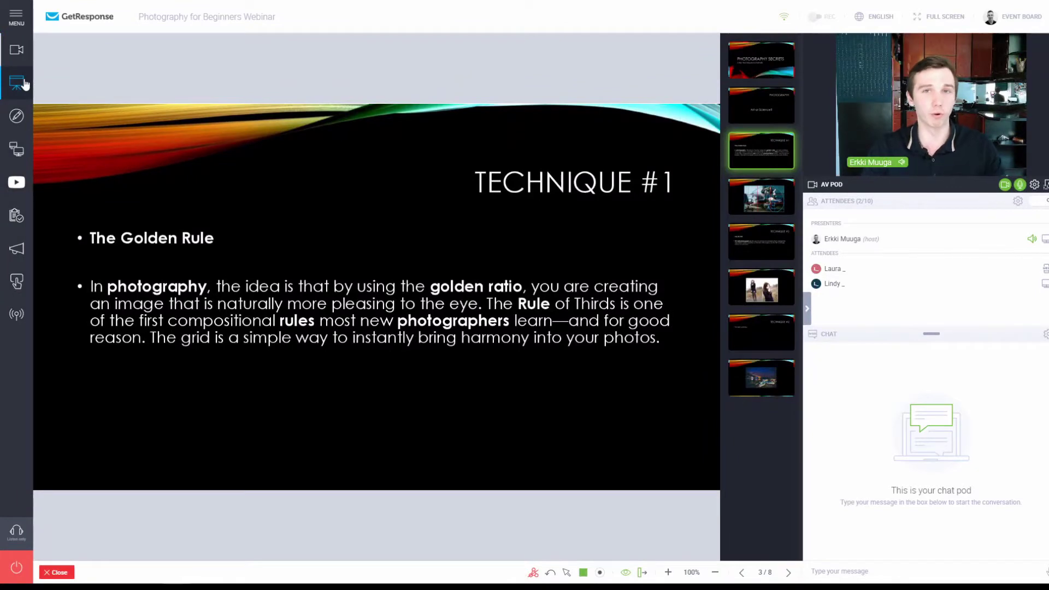
{"action": "key", "text": "Right"}
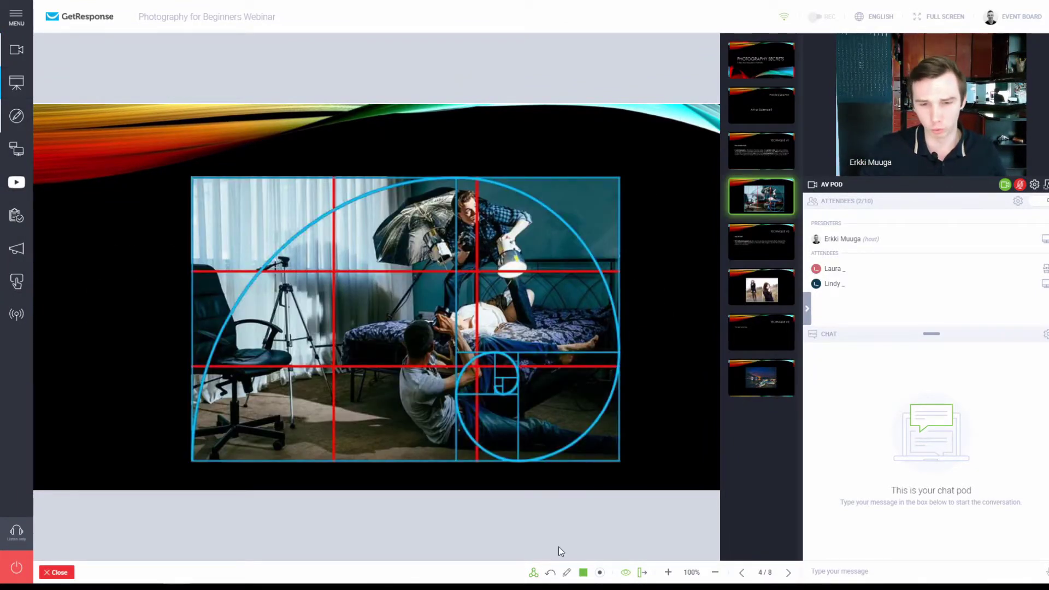
- Circle the spiral's centre on the slide in green with freehand drawing
{"action": "left_click", "coordinate": [568, 573]}
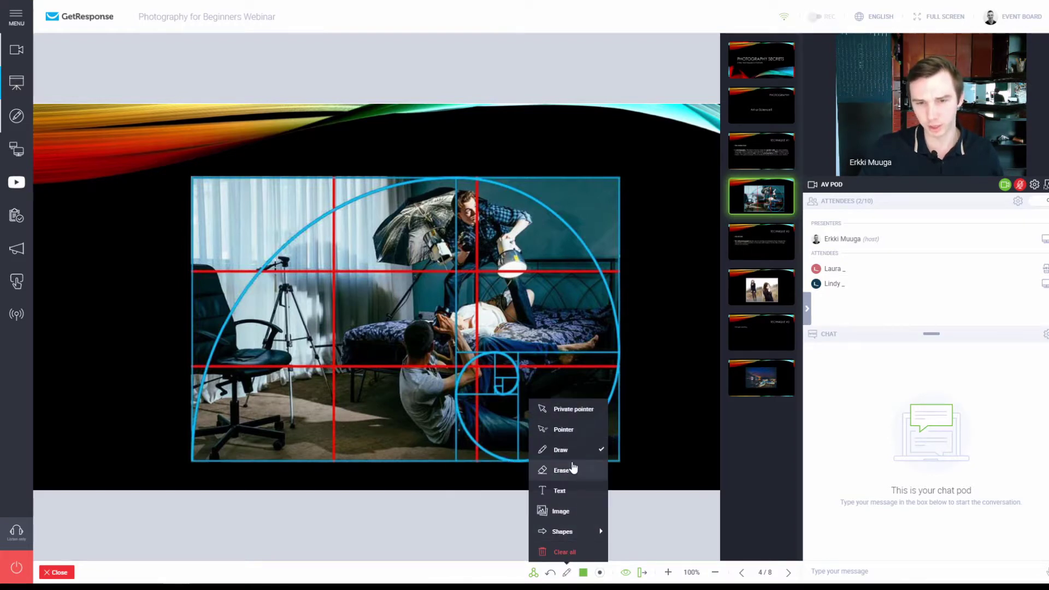
{"action": "left_click", "coordinate": [563, 449]}
{"action": "mouse_move", "coordinate": [515, 351]}
{"action": "left_mouse_down"}
{"action": "mouse_move", "coordinate": [456, 361]}
{"action": "mouse_move", "coordinate": [498, 422]}
{"action": "mouse_move", "coordinate": [544, 350]}
{"action": "left_mouse_up"}
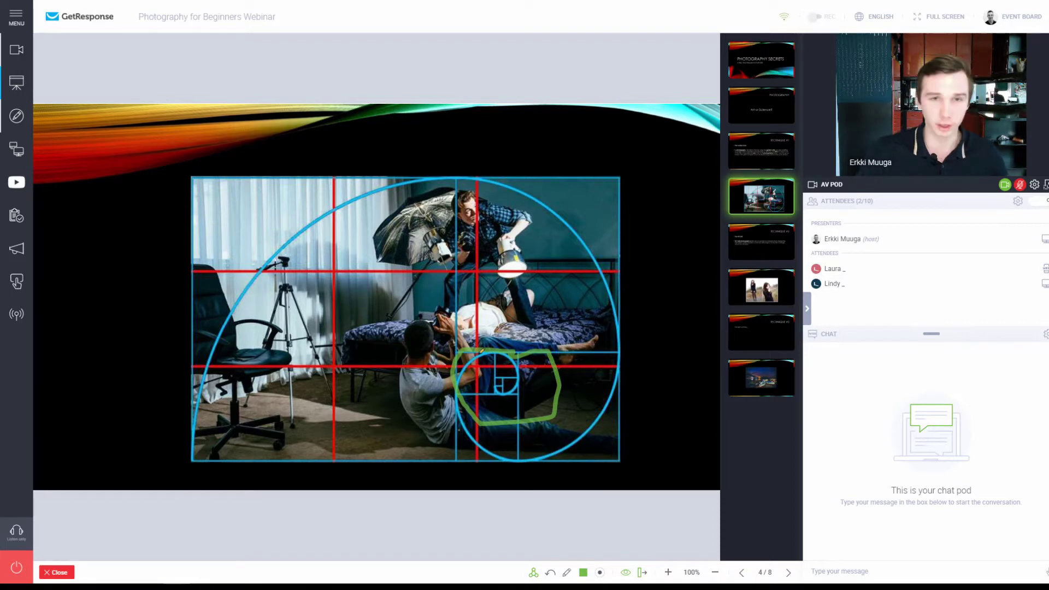
{"action": "left_click_drag", "start_coordinate": [327, 323], "coordinate": [285, 295]}
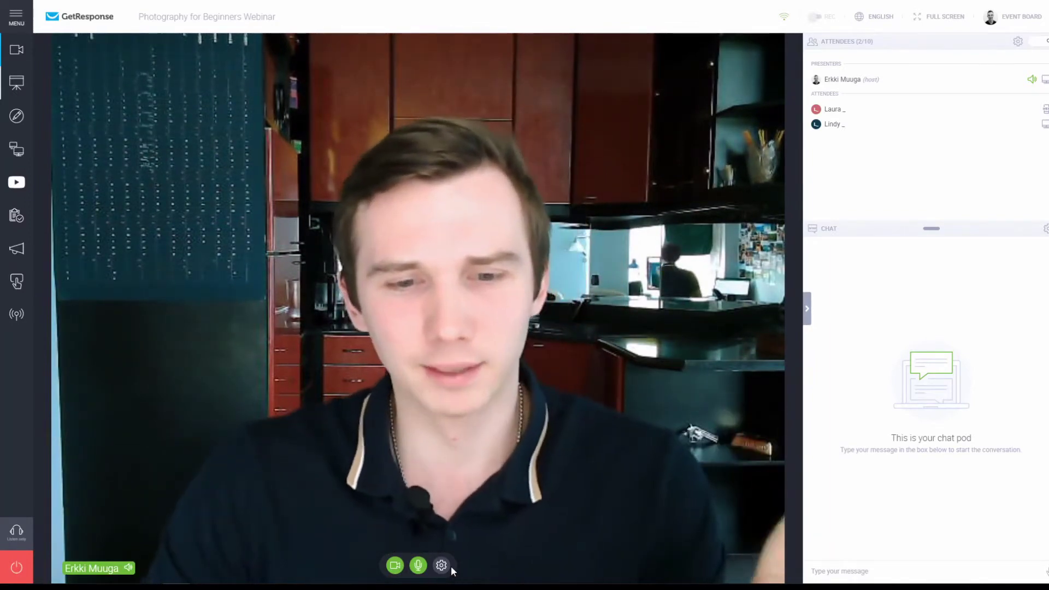
- Set the camera quality to HD in the Audio/Video settings and close the panel
{"action": "left_click", "coordinate": [442, 565]}
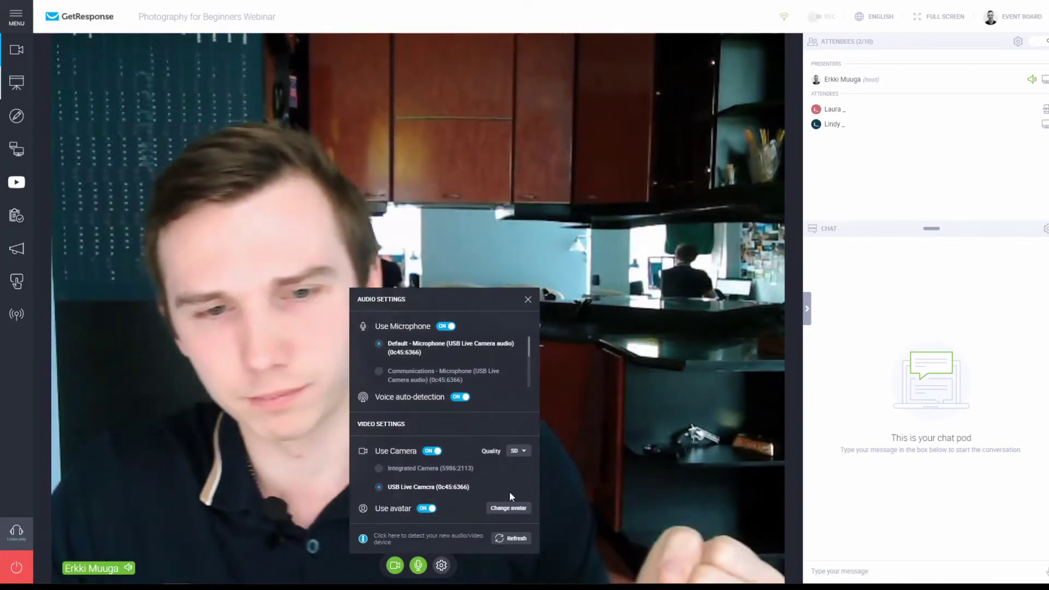
{"action": "left_click", "coordinate": [521, 453]}
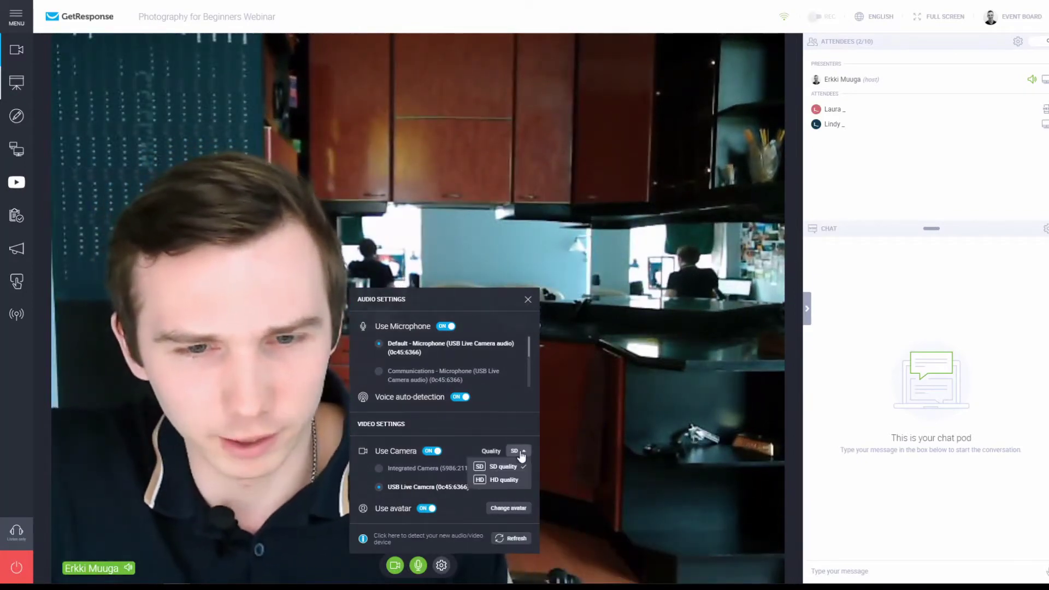
{"action": "left_click", "coordinate": [504, 479]}
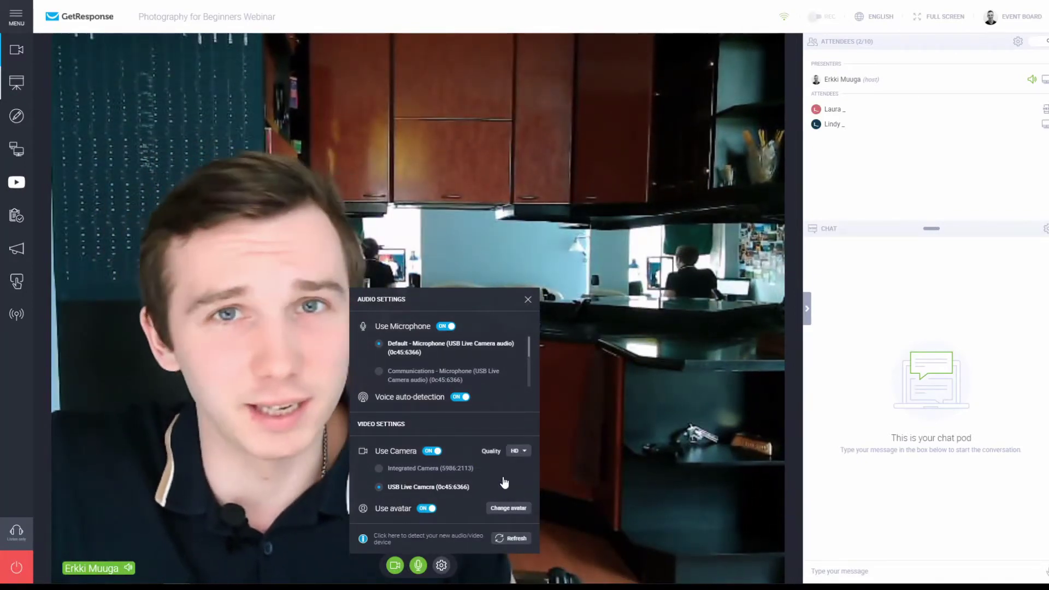
{"action": "left_click", "coordinate": [514, 452]}
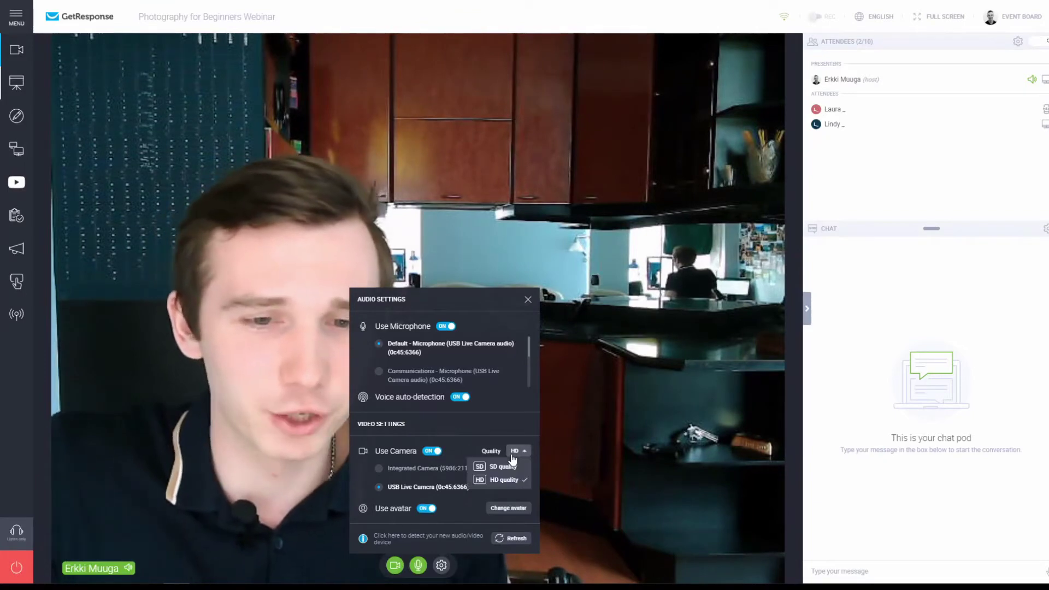
{"action": "left_click", "coordinate": [502, 467]}
{"action": "left_click", "coordinate": [516, 453]}
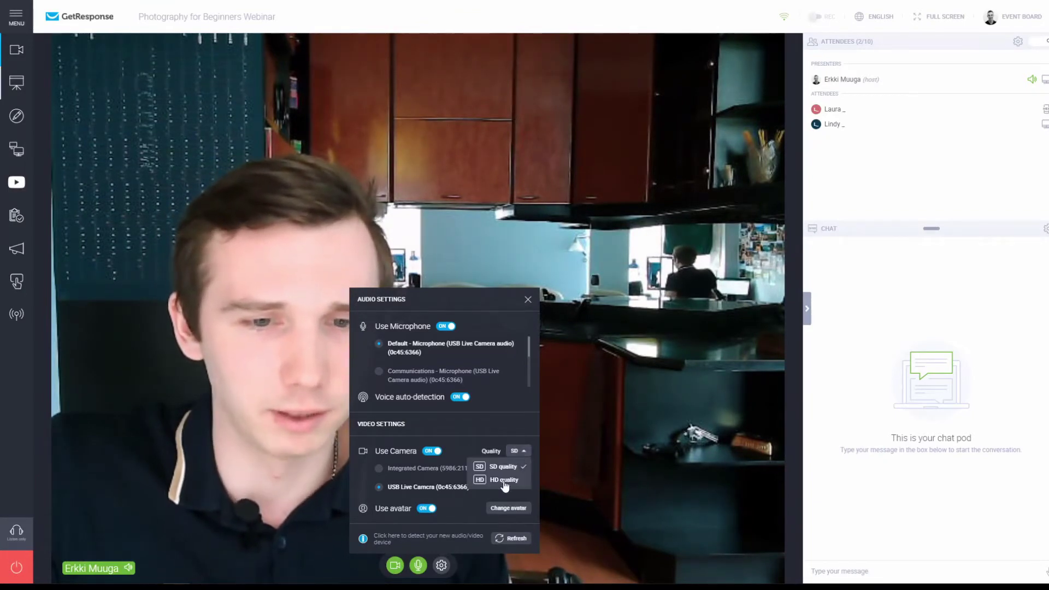
{"action": "left_click", "coordinate": [504, 481]}
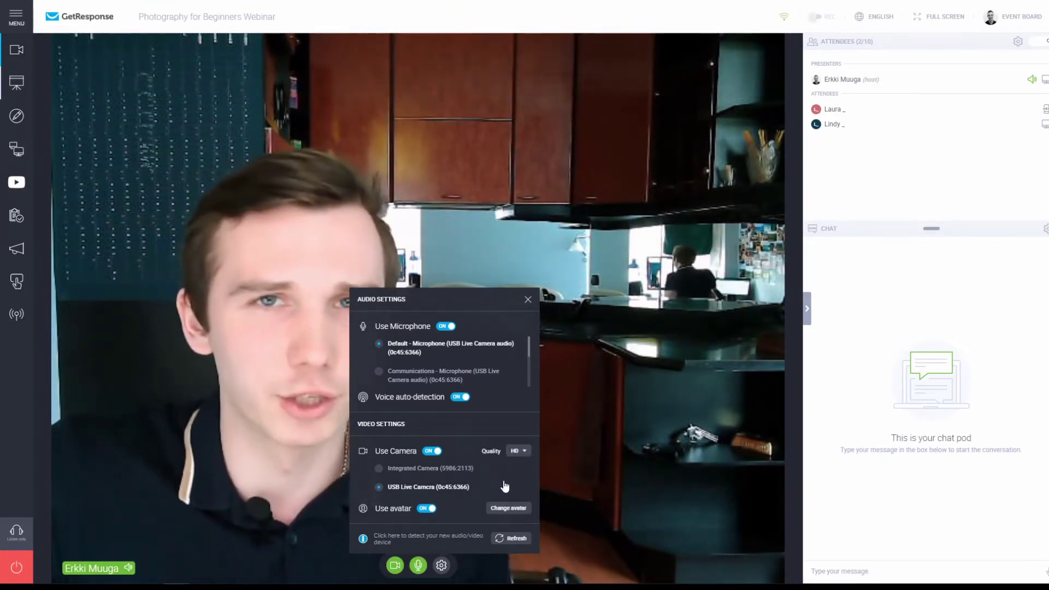
{"action": "left_click", "coordinate": [442, 566]}
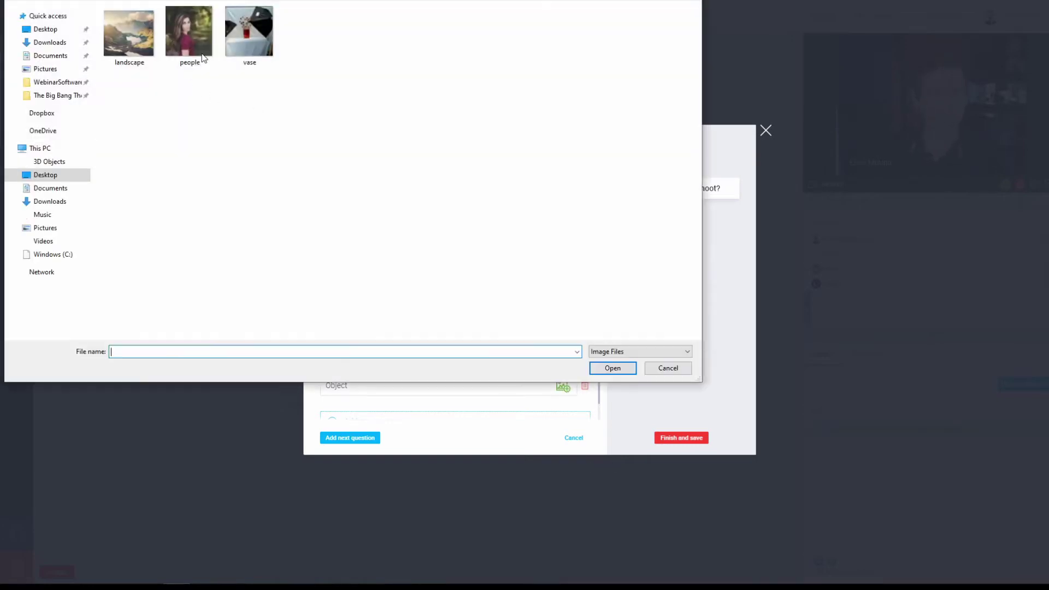
- Attach a picture to the Object answer and save the finished poll question
{"action": "double_click", "coordinate": [248, 35]}
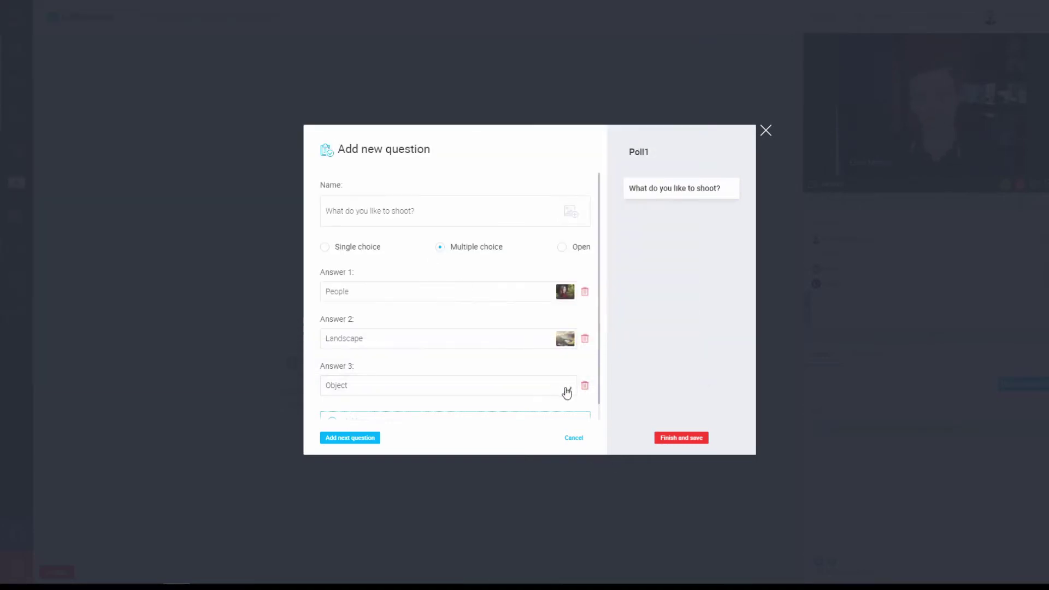
{"action": "left_click", "coordinate": [683, 438]}
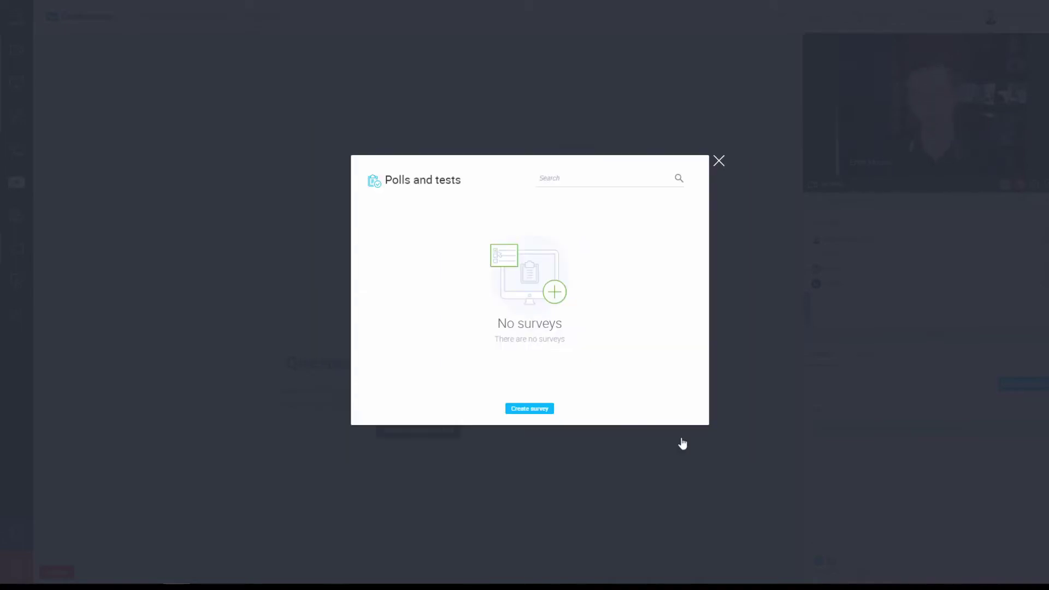